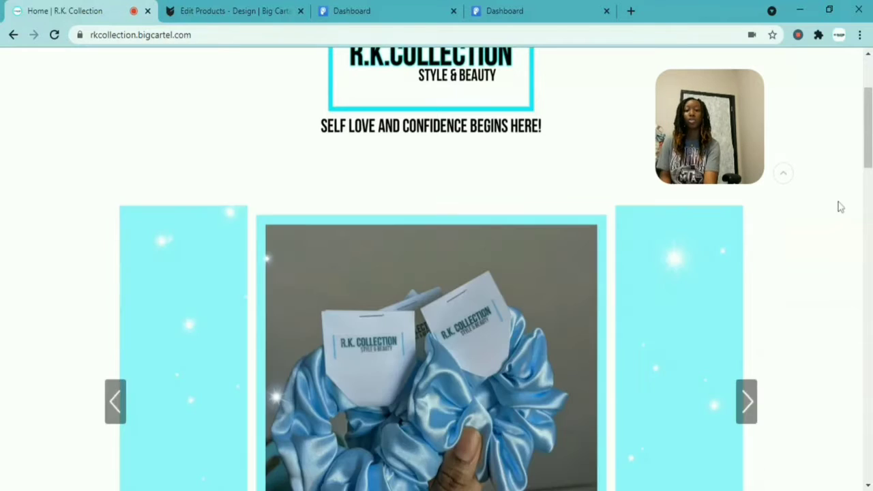
- Open the store's Products page and look over its product categories
left_click_drag(871, 154, 869, 109)
left_click(249, 107)
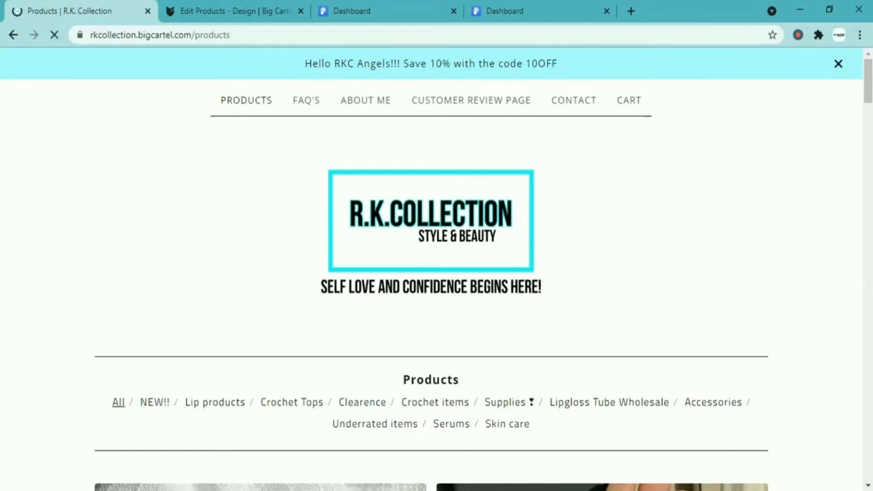
left_click_drag(869, 66, 870, 96)
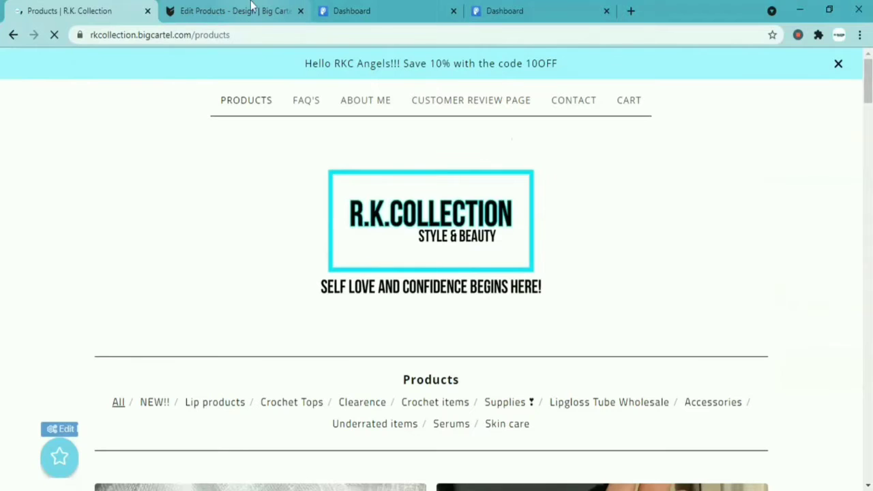
- Switch to the Big Cartel design editor and open the Products page's custom code in the expanded editor
left_click(252, 5)
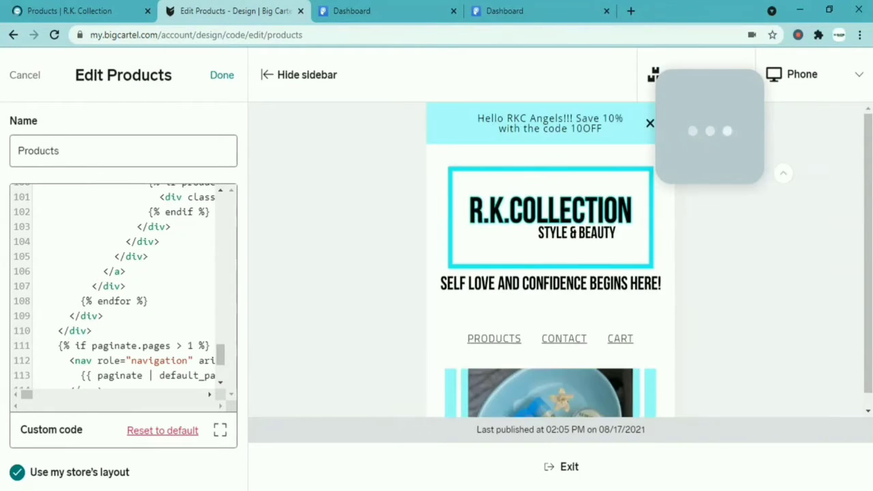
left_click(222, 75)
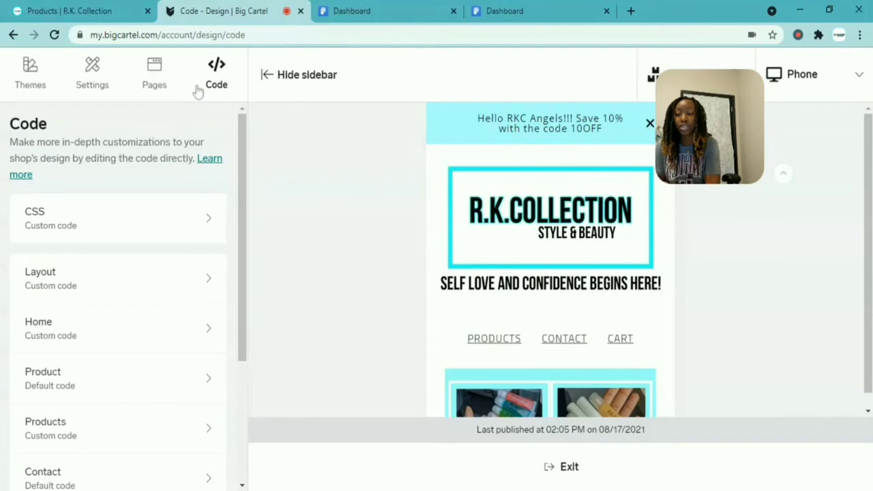
left_click_drag(245, 196, 241, 237)
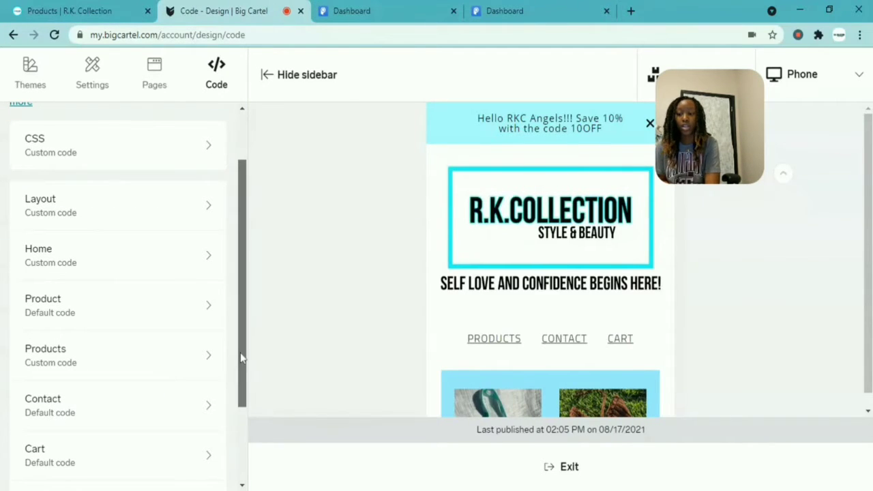
mouse_move(241, 356)
left_mouse_down()
mouse_move(244, 413)
mouse_move(234, 363)
left_mouse_up()
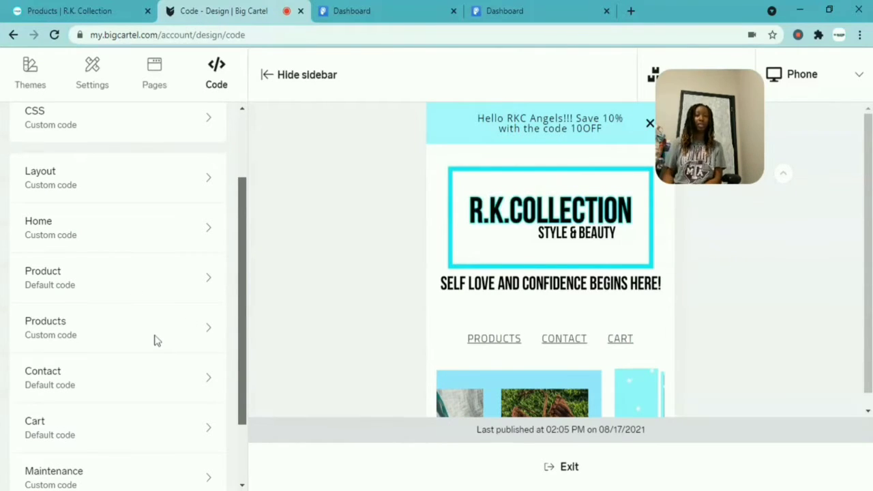
scroll(116, 309, "up", 1)
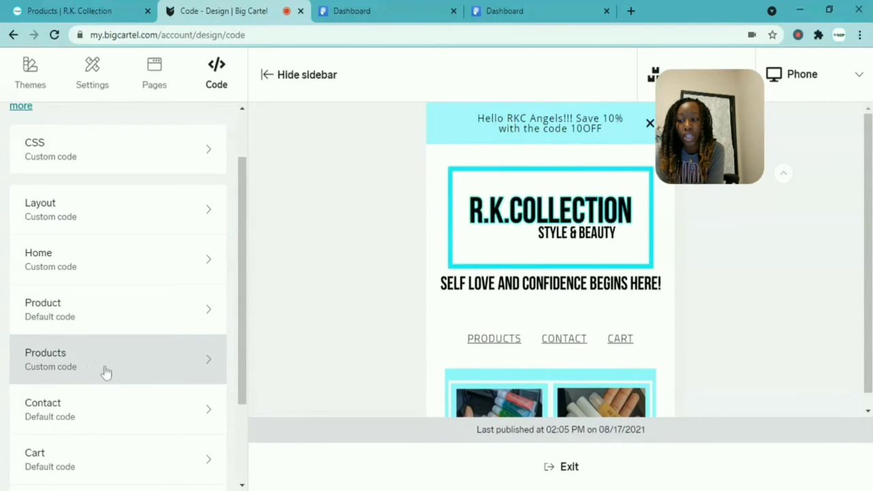
left_click(137, 376)
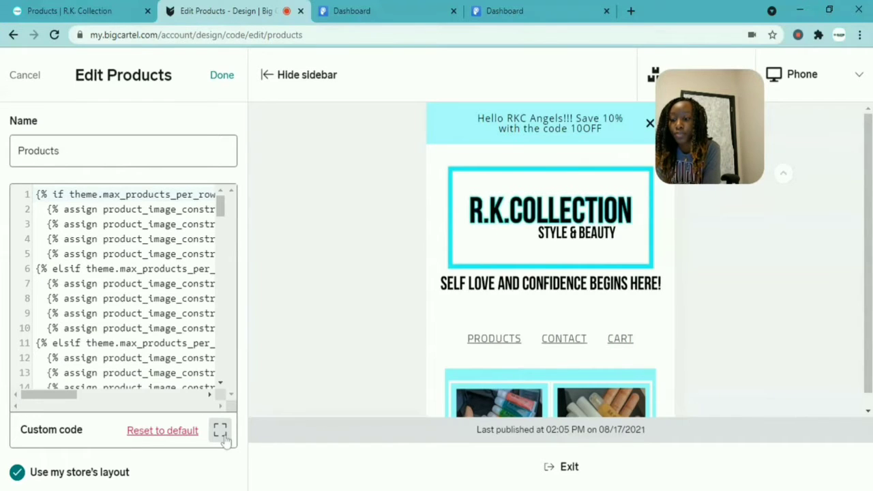
left_click(220, 430)
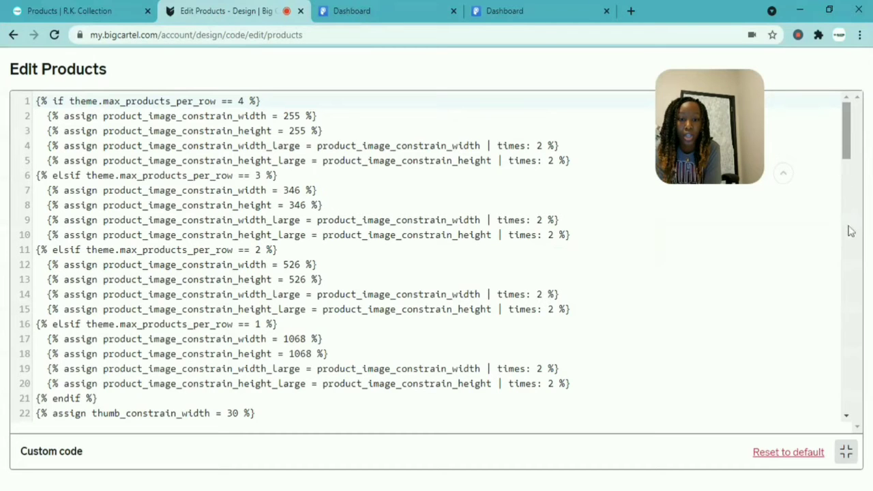
- Add an empty line at the end of the Products code, below the powr-popup script
scroll(852, 328, "down", 7)
scroll(857, 227, "down", 8)
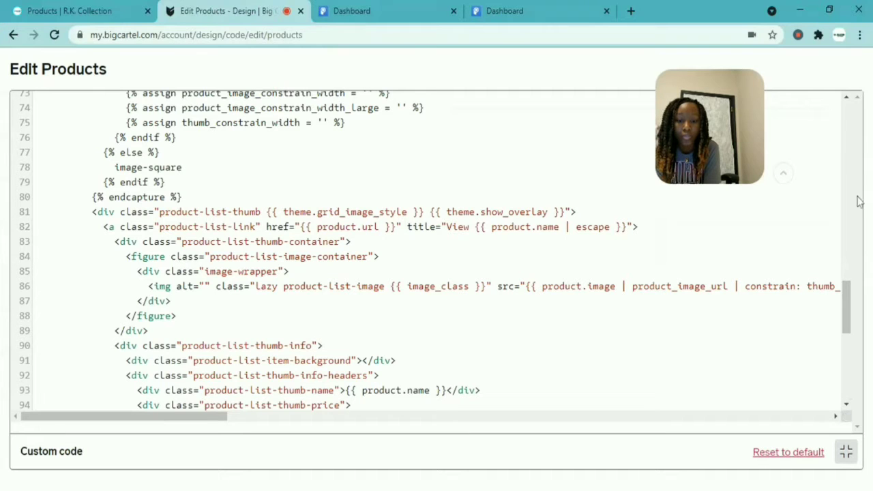
left_click_drag(846, 312, 769, 394)
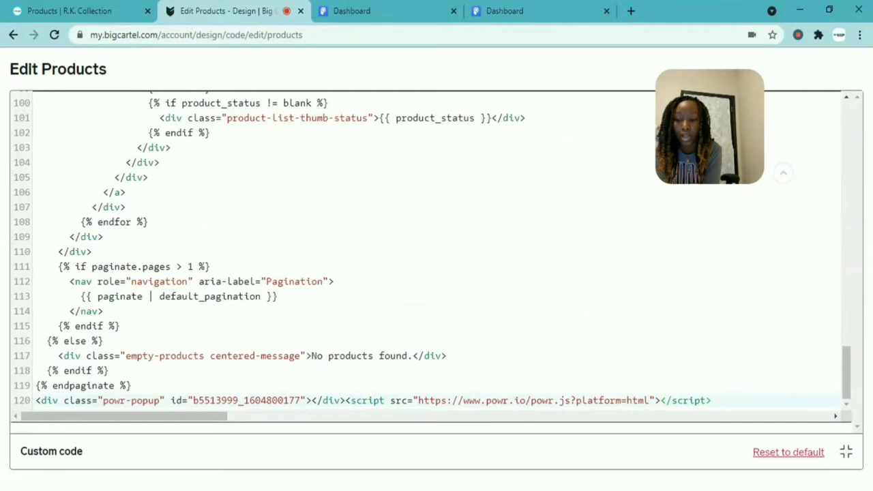
key("Return")
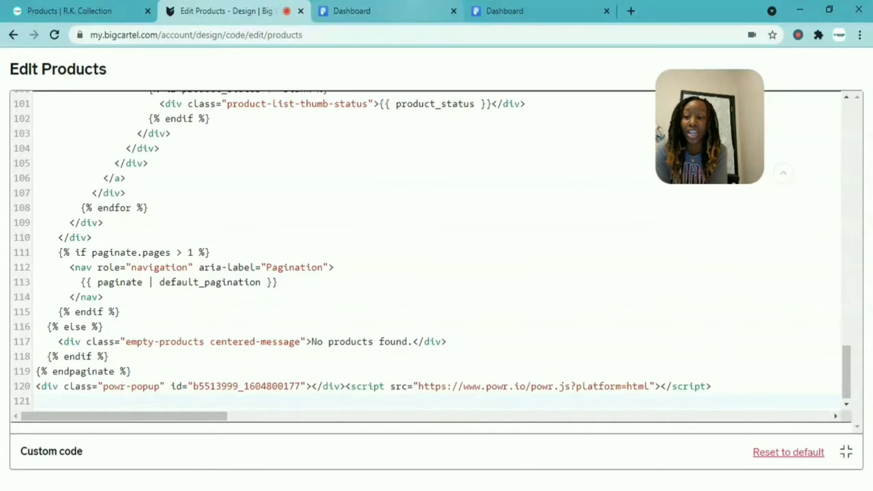
- Switch to the POWR dashboard, open the "wheel for website" popup and try its spin button
left_click(414, 8)
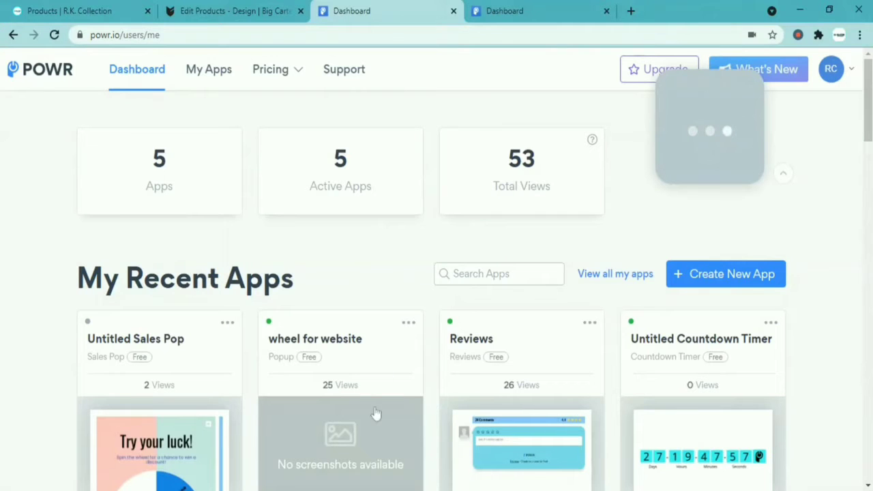
left_click(339, 438)
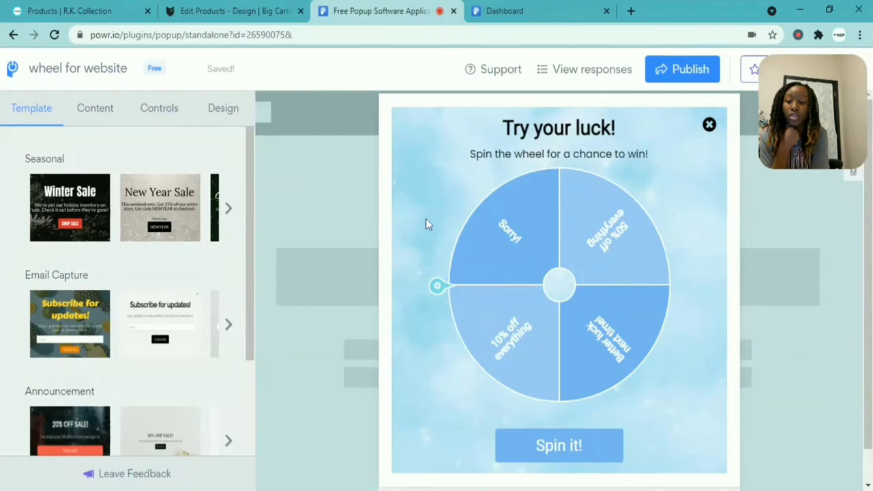
left_click(568, 461)
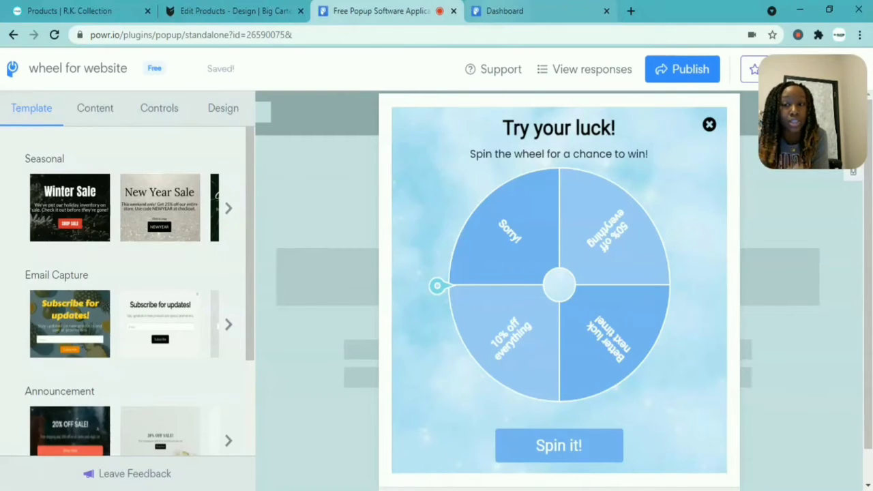
- Create a new Sales Pop app from the POWR app library and close the leftover dashboard tab
left_click(505, 11)
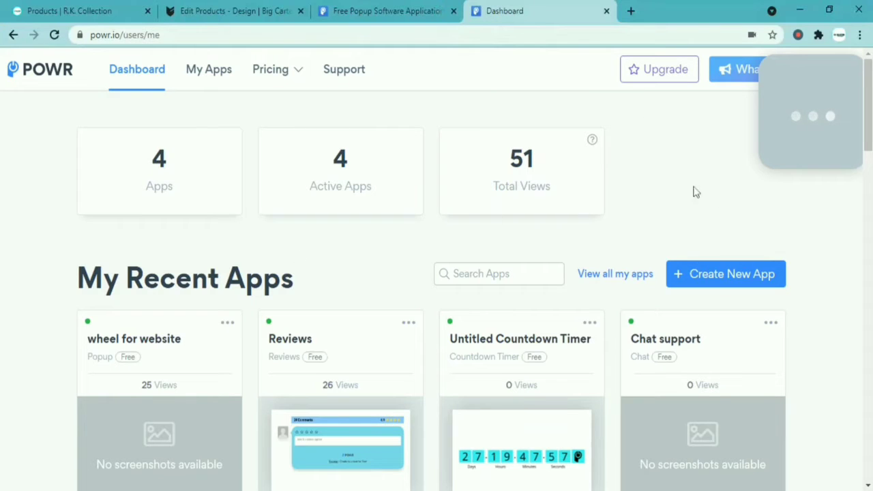
left_click(720, 289)
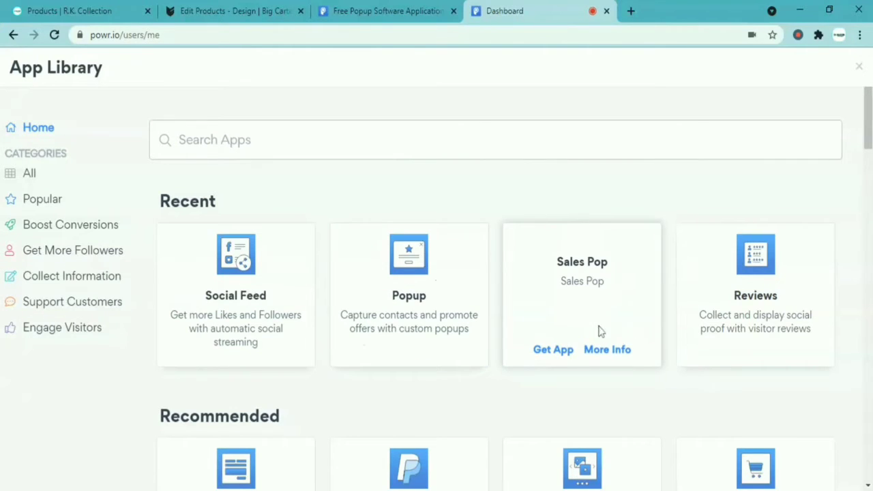
left_click(563, 349)
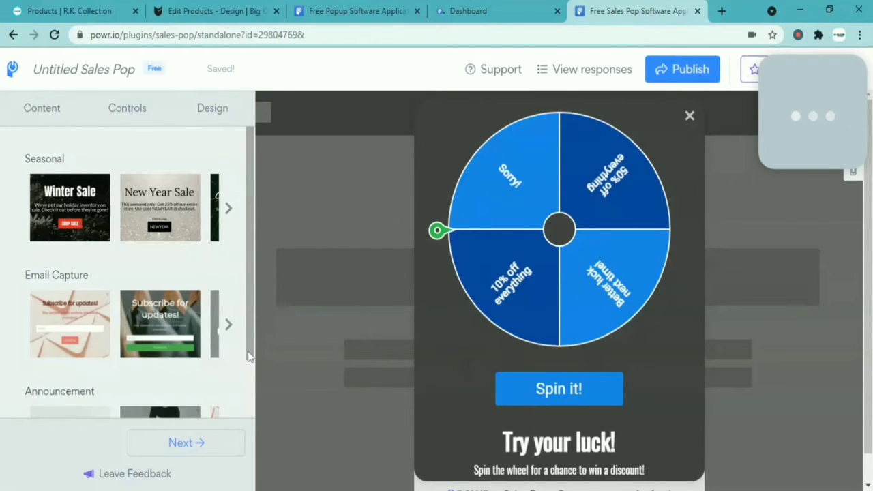
scroll(248, 351, "down", 1)
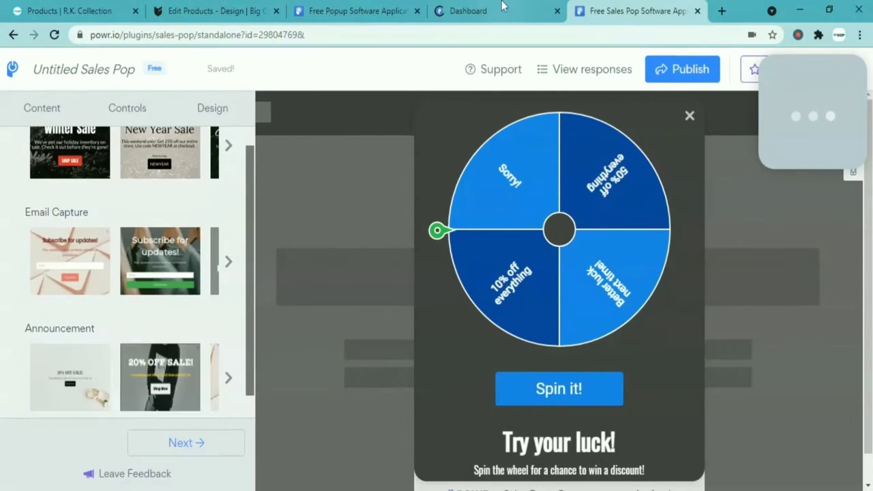
left_click(558, 11)
- Apply the blue confetti Spin To Win template to the sales pop and continue to its content settings
scroll(71, 350, "down", 2)
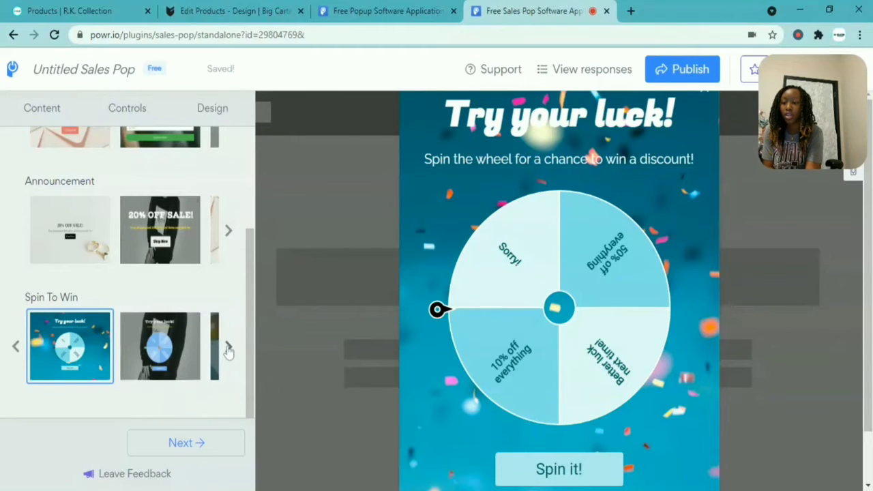
left_click(228, 348)
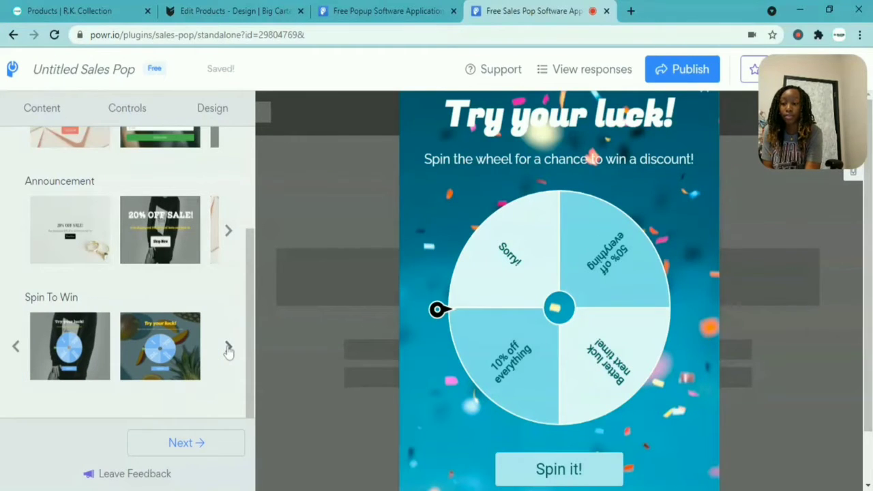
left_click(229, 348)
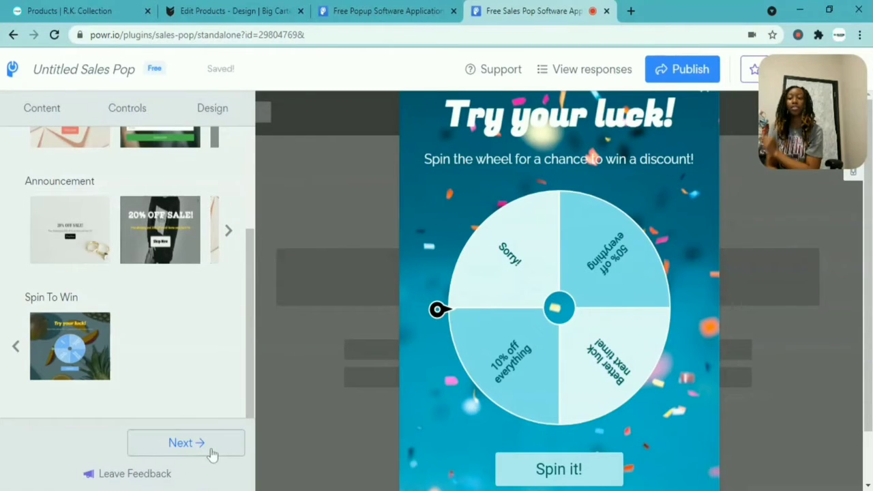
left_click(212, 454)
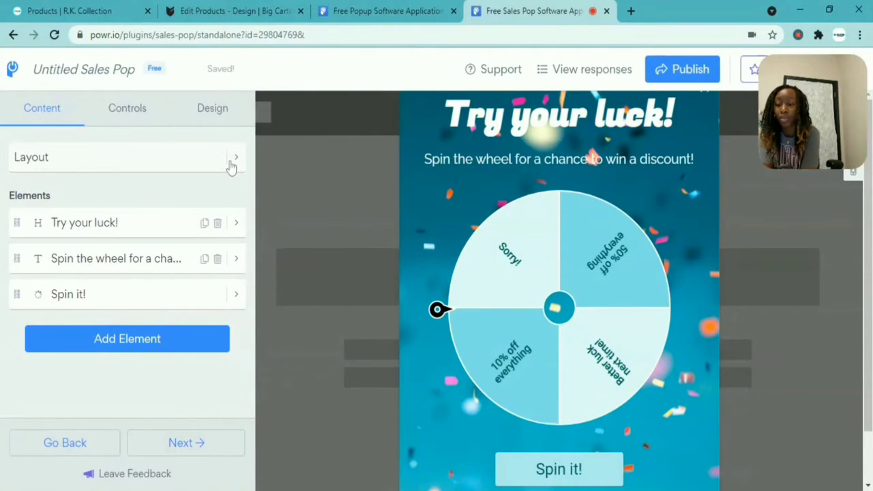
- Try the Fullscreen, Corner and Header positions for the popup, then restore the Center position
left_click(231, 166)
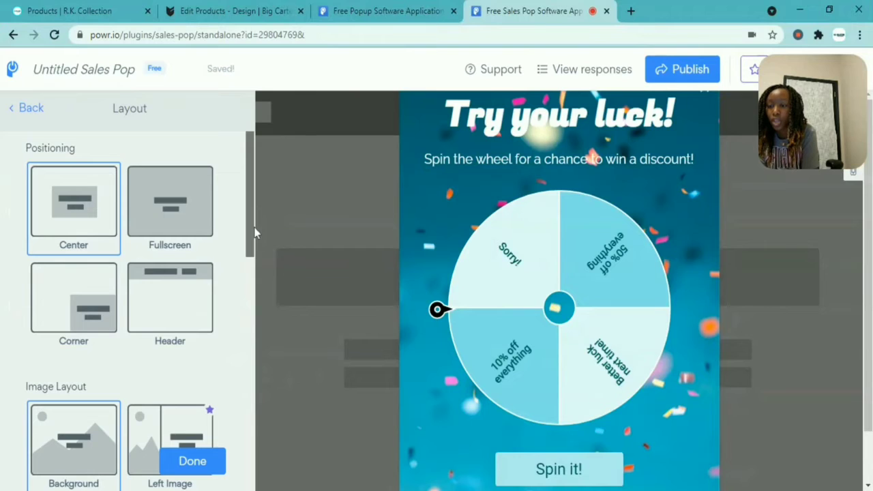
scroll(169, 193, "down", 1)
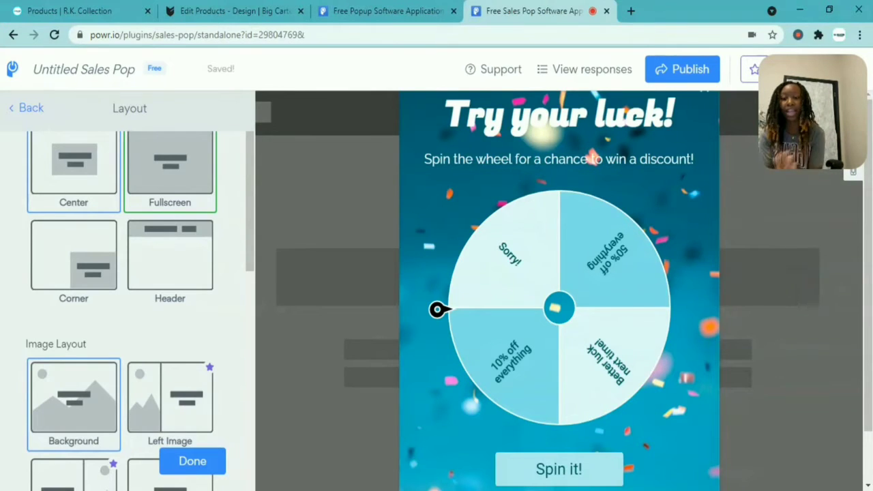
left_click(170, 170)
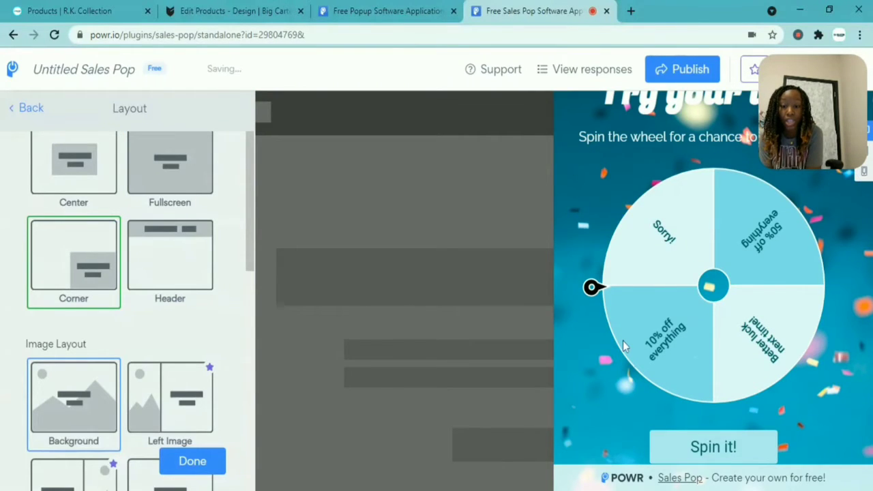
left_click(210, 233)
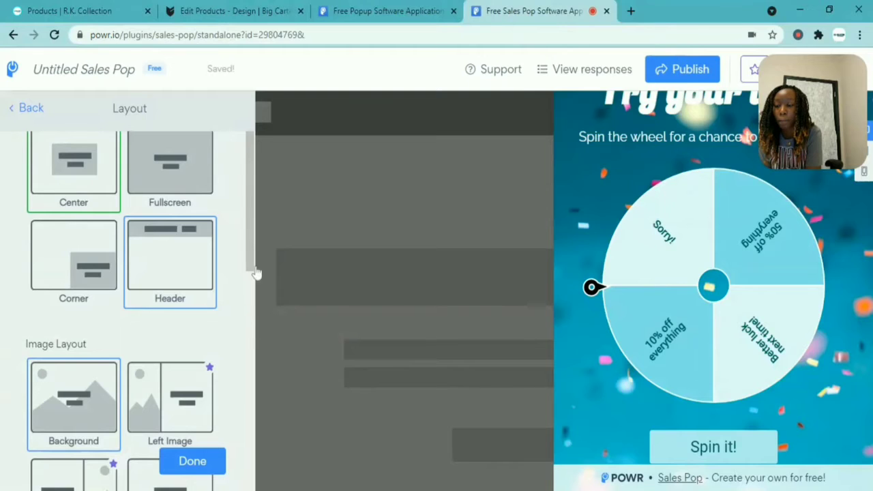
scroll(251, 259, "down", 3)
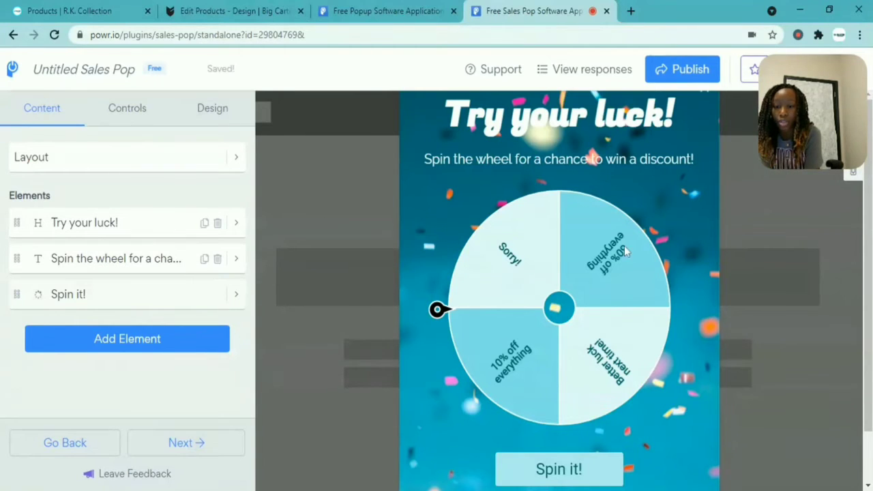
- Review the Spin it! element's button text, win and loss labels, gravity values and coupon codes
left_click(237, 296)
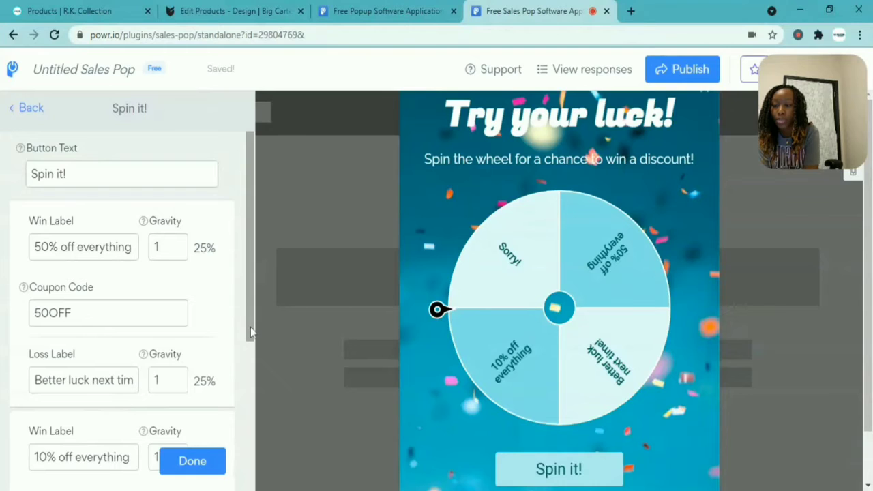
left_click_drag(250, 328, 251, 392)
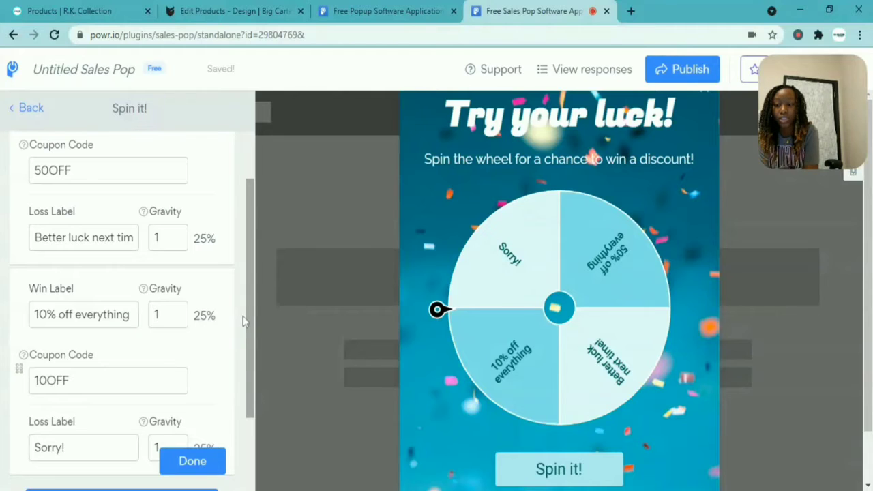
scroll(242, 319, "up", 2)
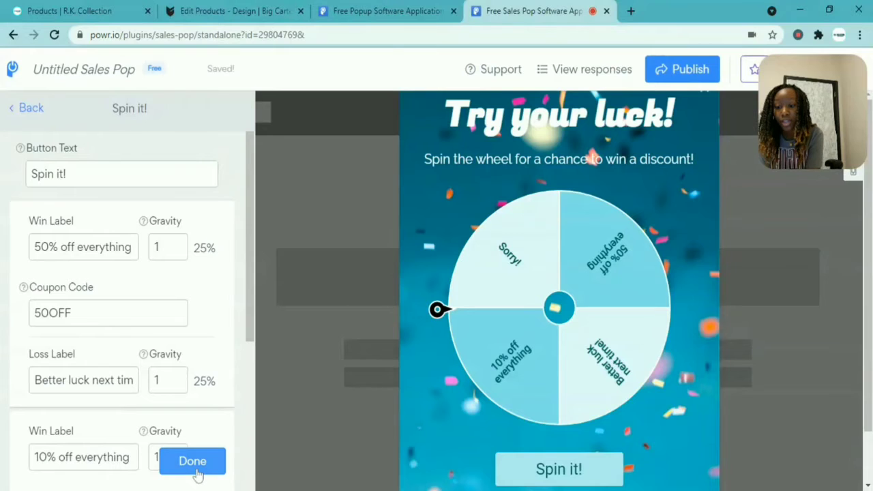
left_click(194, 462)
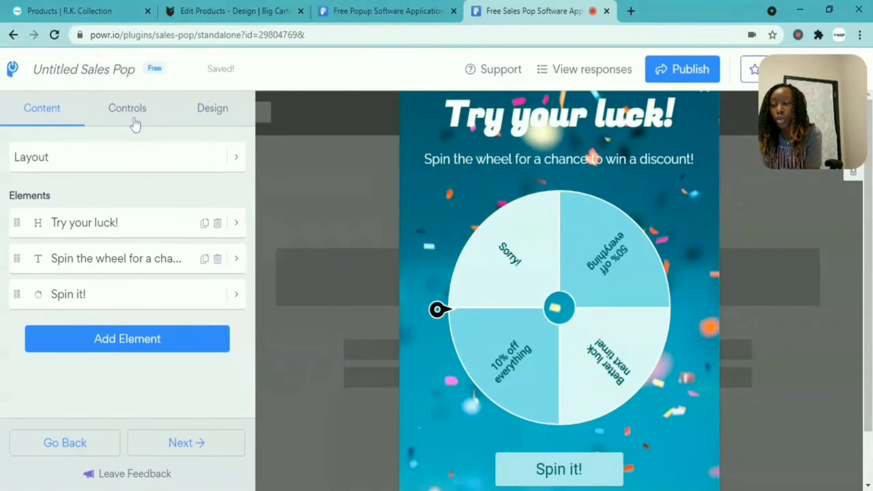
- Review the popup's display schedule, visitor frequency and trigger options in its display settings
left_click(134, 120)
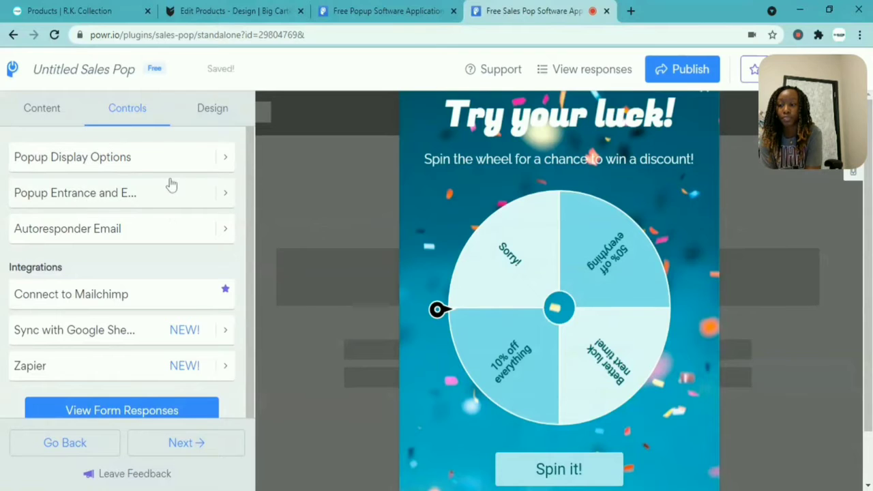
left_click(208, 160)
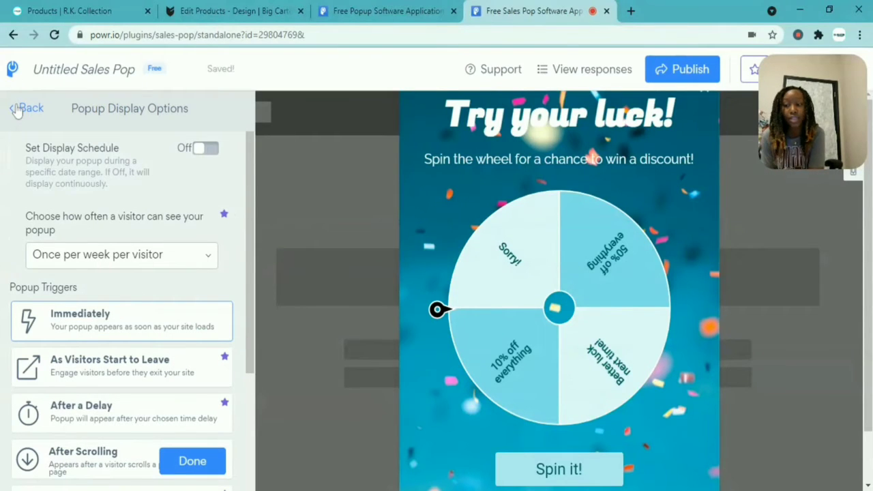
left_click(28, 108)
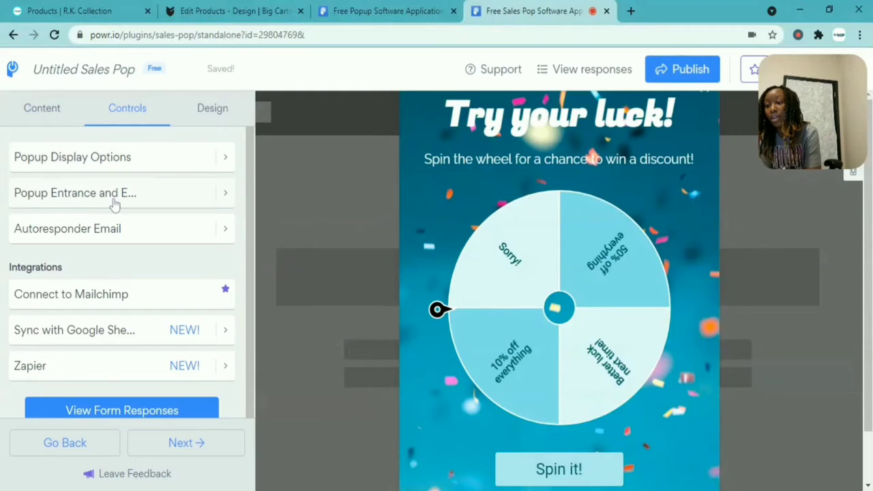
- Review the popup's entrance animation and closing options in its entrance and exit settings
left_click(113, 198)
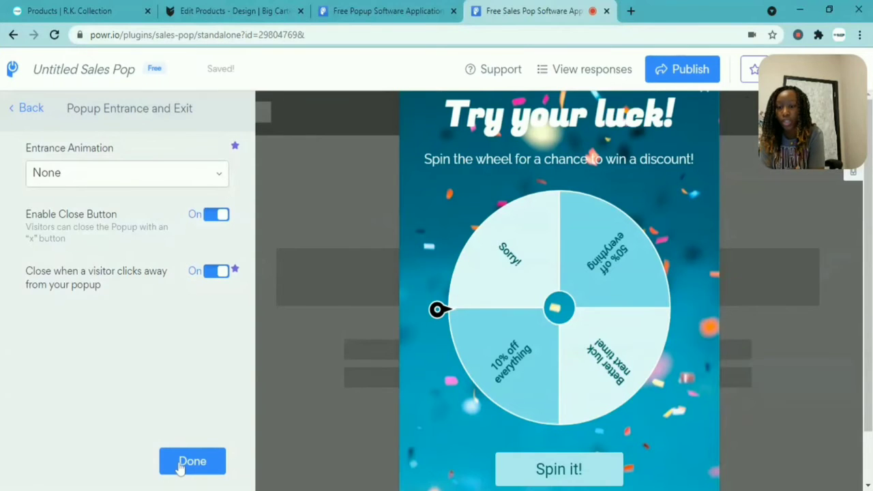
left_click(191, 462)
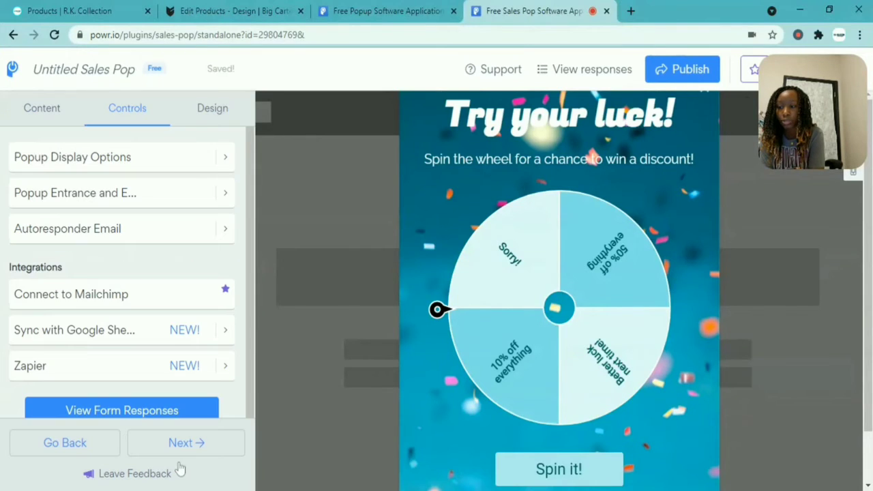
left_click(210, 119)
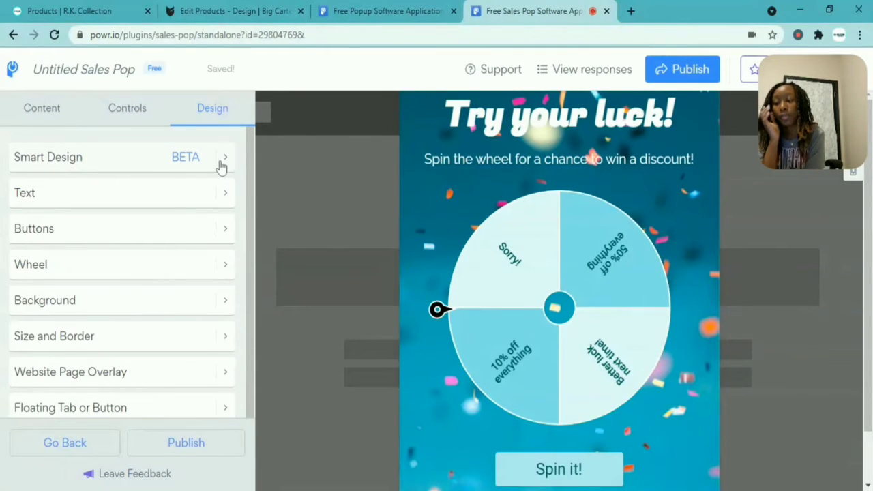
left_click(221, 166)
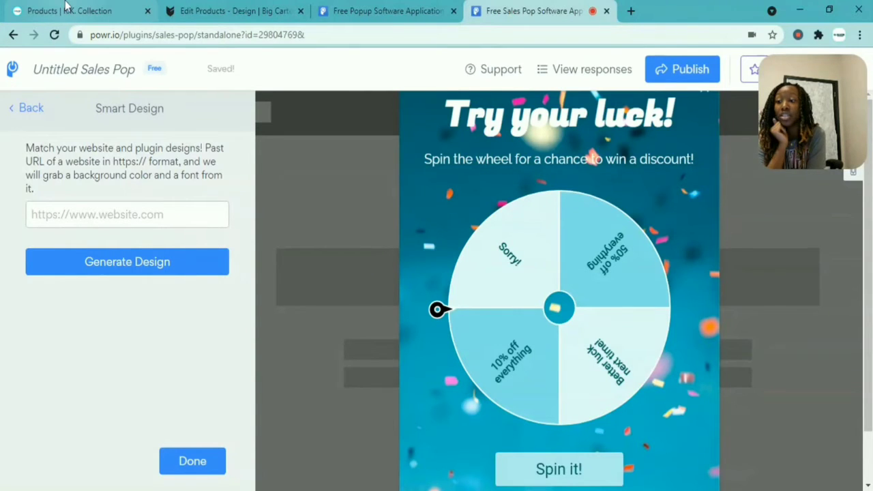
left_click(66, 8)
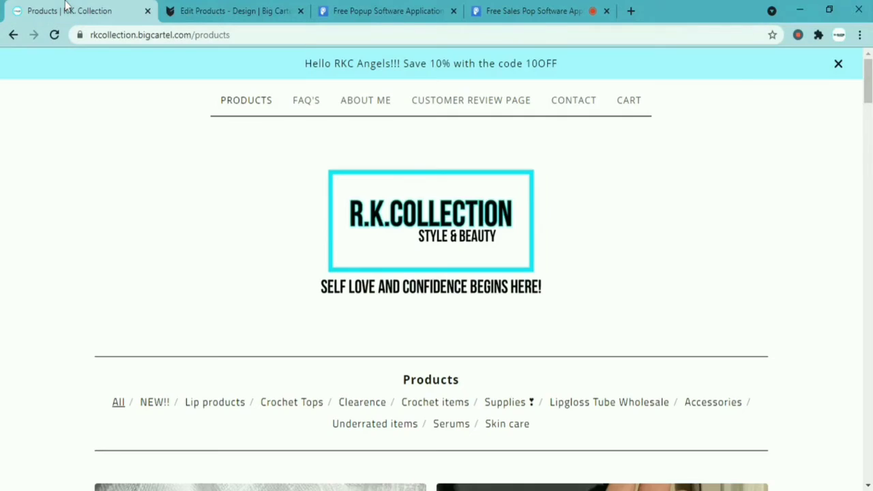
left_click(161, 35)
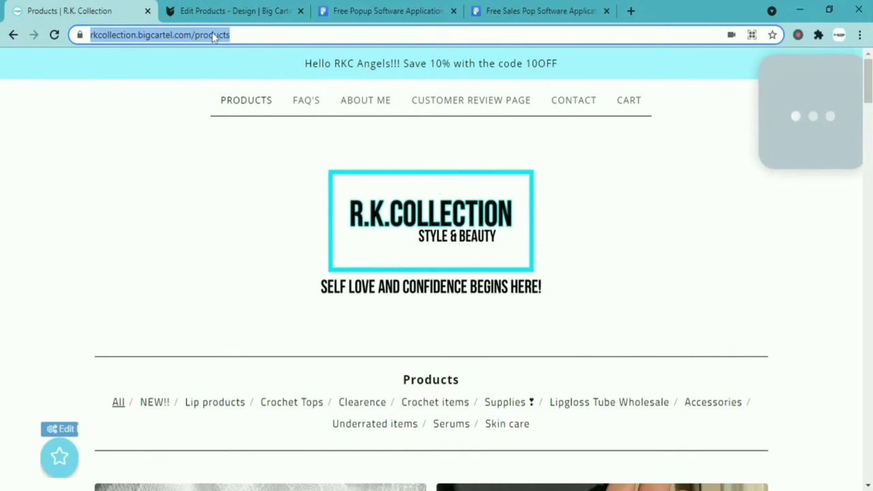
left_click(529, 8)
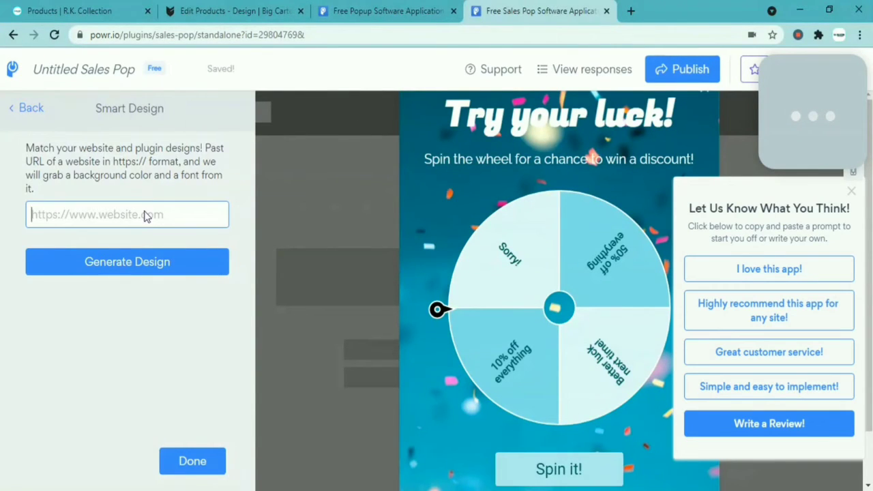
key("ctrl+v")
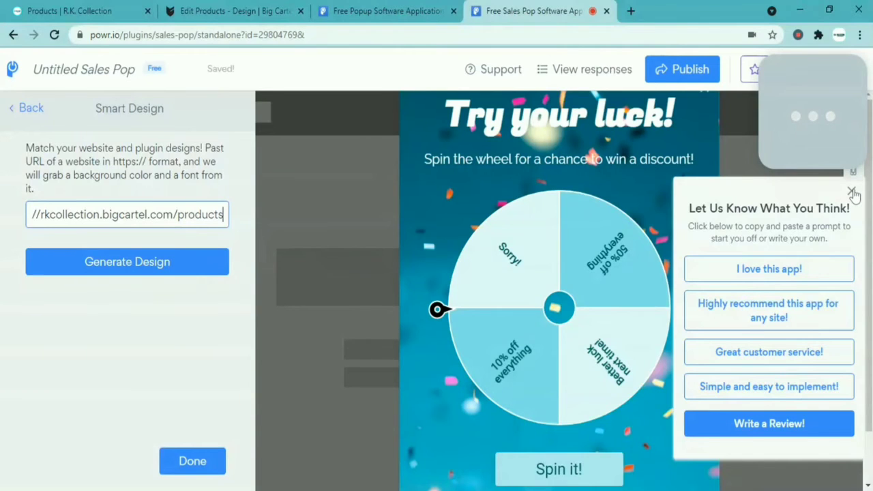
- Dismiss the review prompt, generate the Smart Design from the store's URL and accept it
left_click(852, 192)
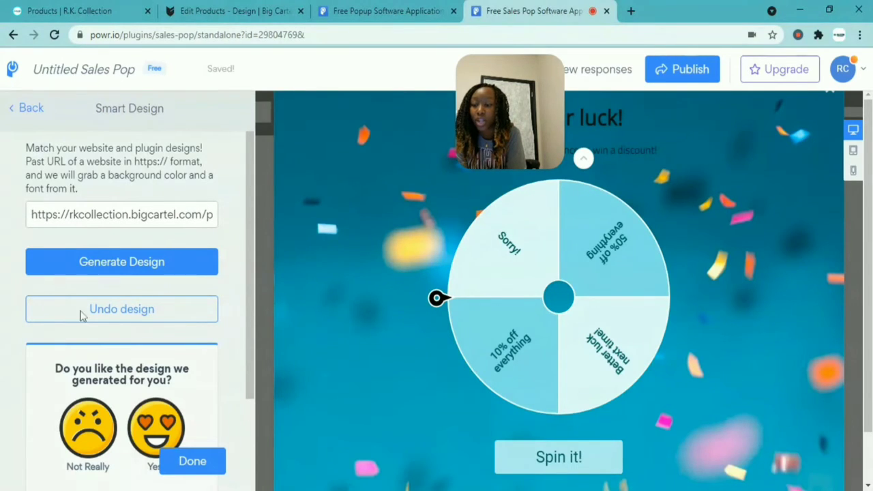
left_click(137, 262)
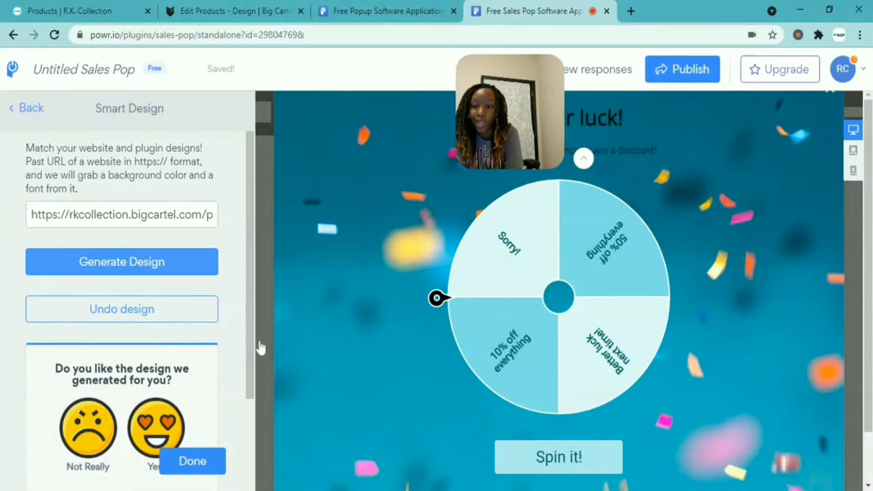
scroll(194, 469, "down", 1)
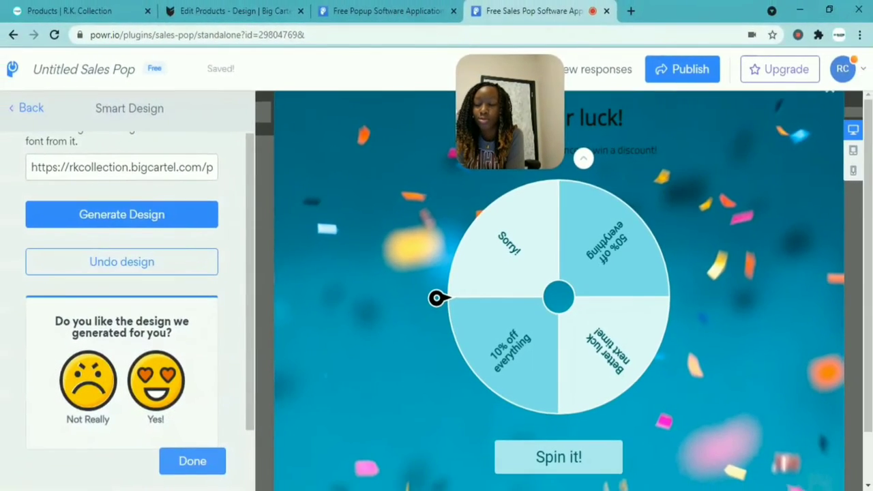
left_click(192, 464)
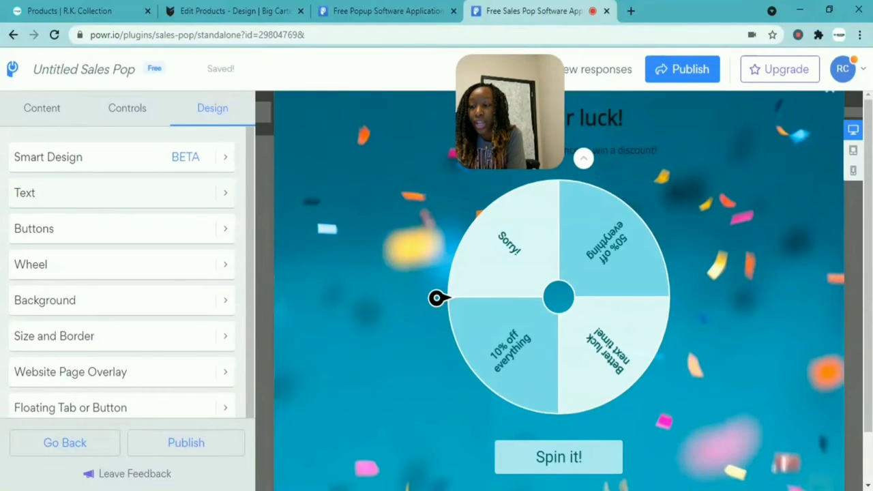
- Review the popup's headline, body text and input font styles
left_click(231, 198)
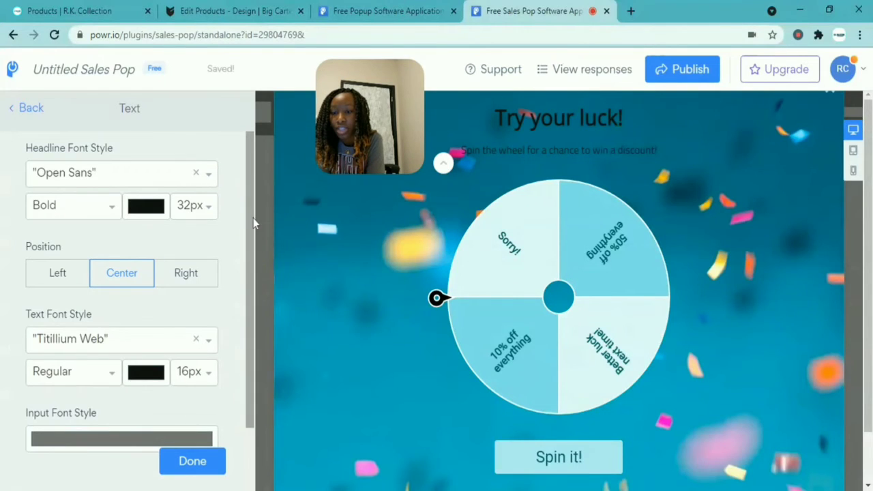
scroll(250, 237, "down", 1)
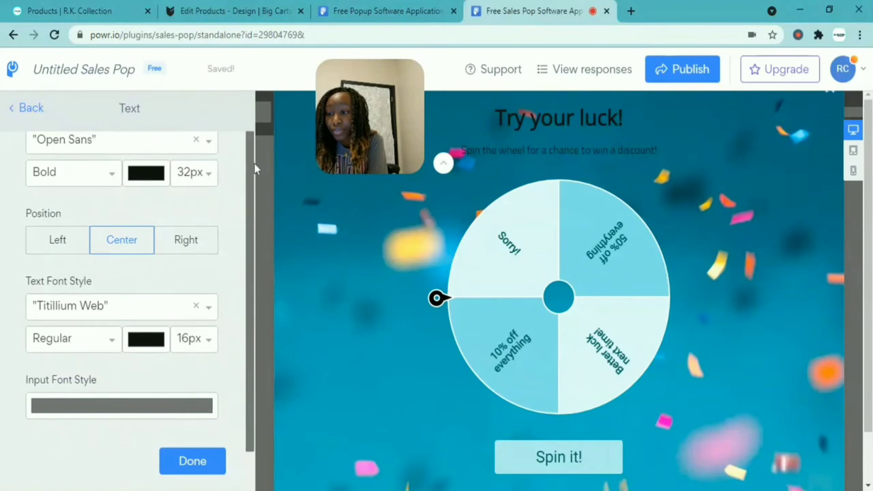
scroll(250, 200, "up", 1)
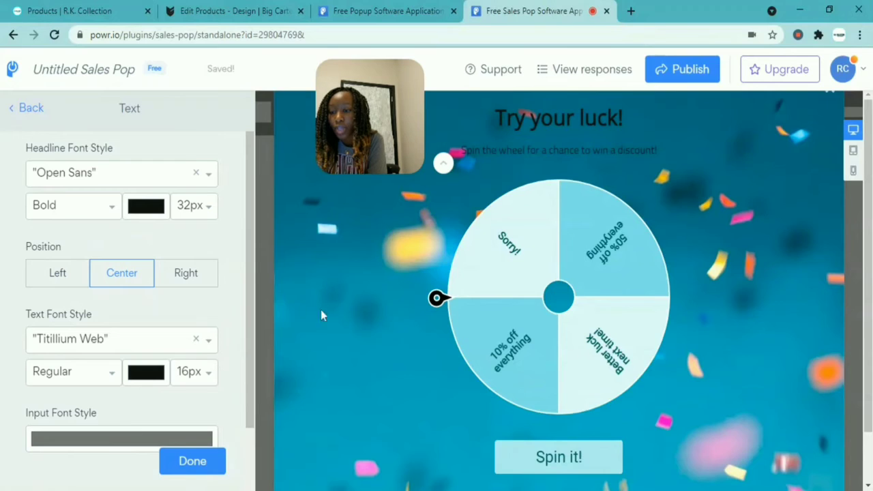
left_click(205, 464)
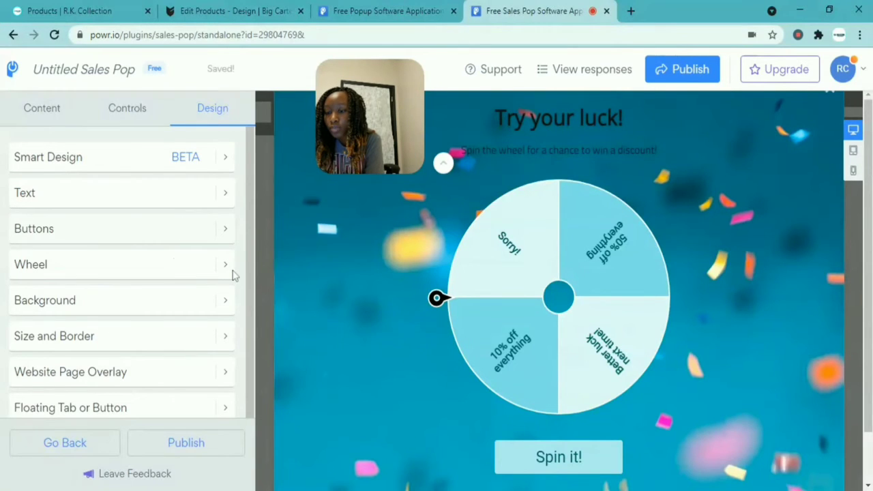
- Change the popup's close button icon to the filled square with an x
left_click(205, 229)
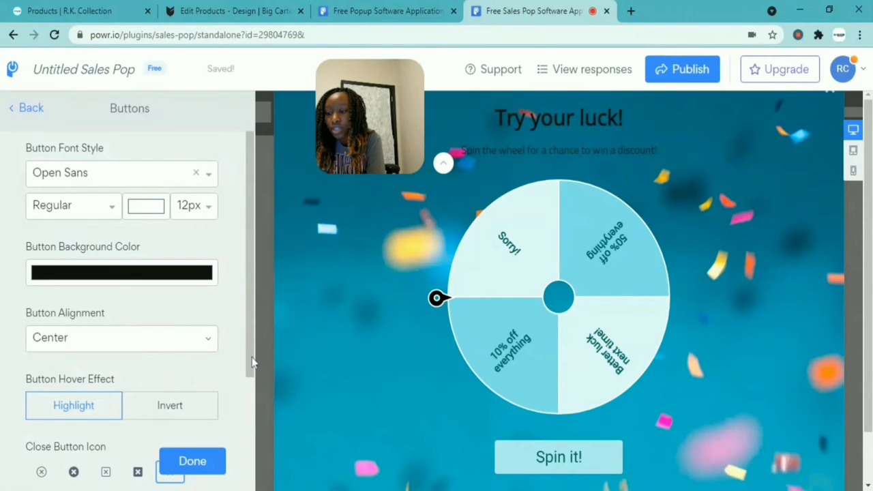
scroll(254, 402, "down", 1)
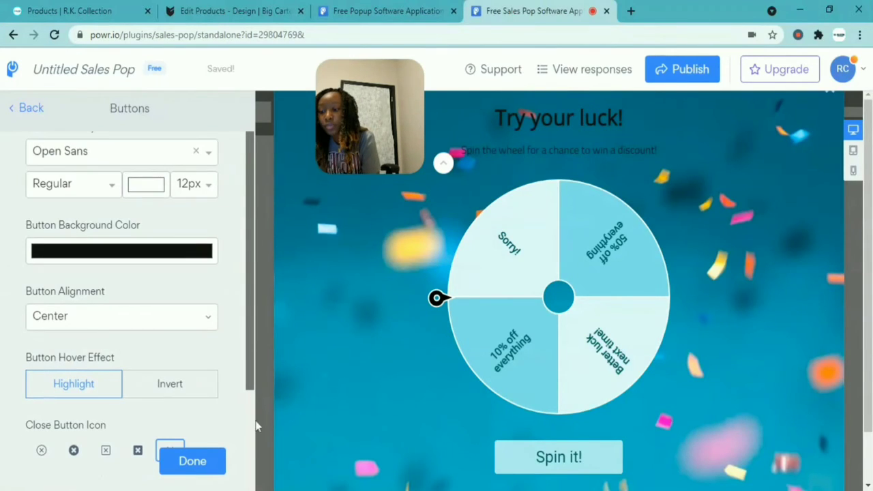
scroll(204, 423, "down", 3)
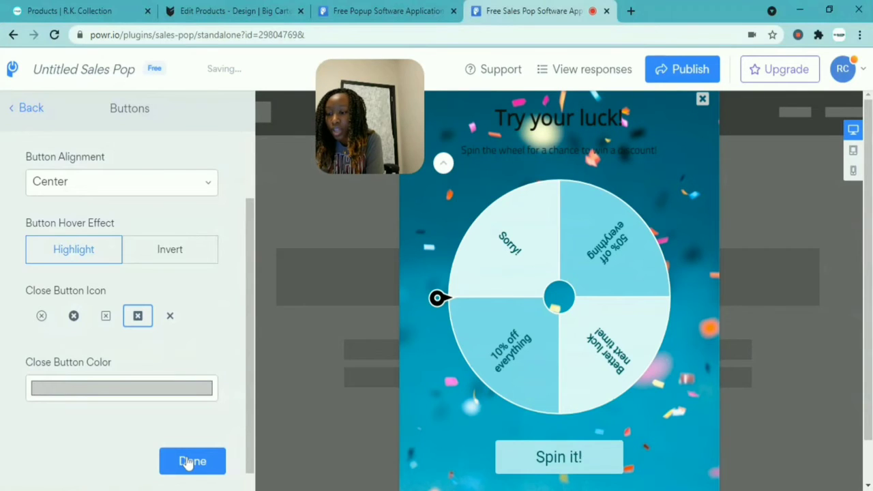
left_click(192, 461)
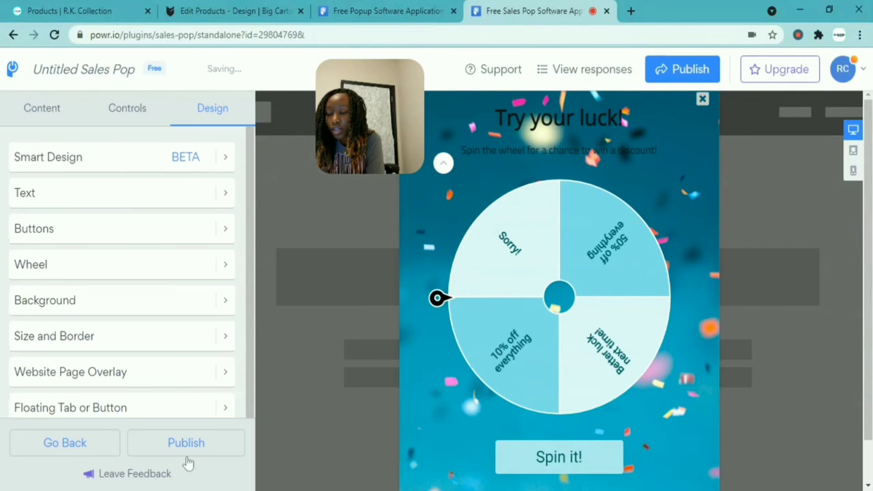
- Review the wheel's font, flapper, segment and spin button colors
left_click(212, 272)
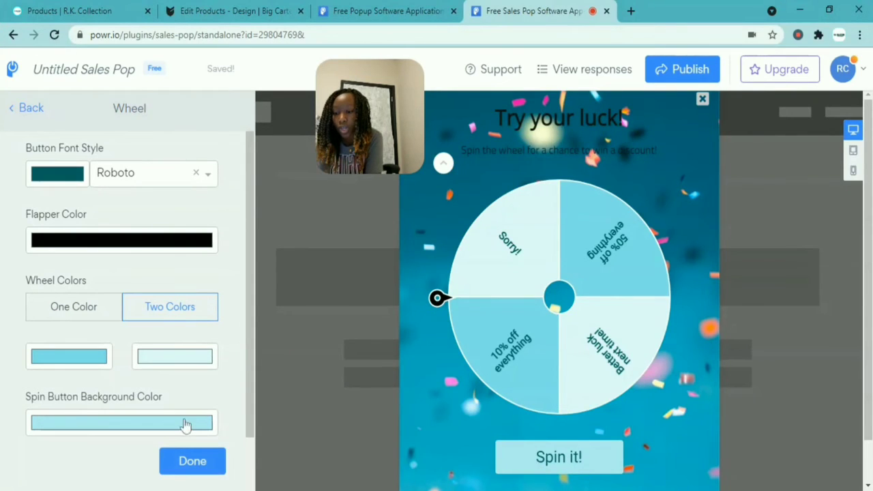
left_click(192, 462)
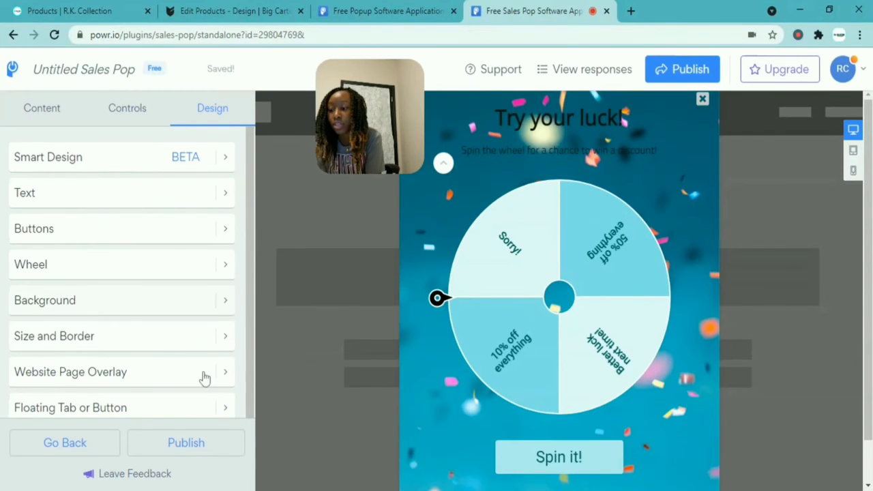
- Set the website page overlay color to light blue 80DEEA, using the recent colors
left_click(223, 385)
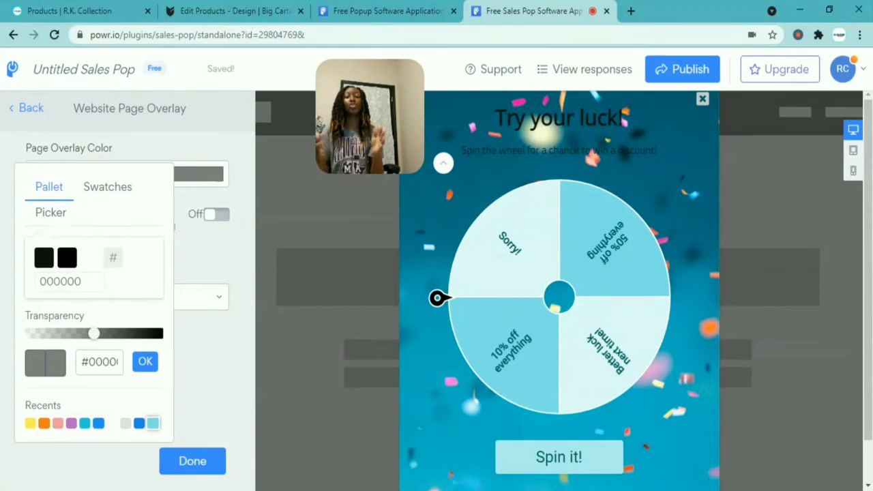
left_click(153, 424)
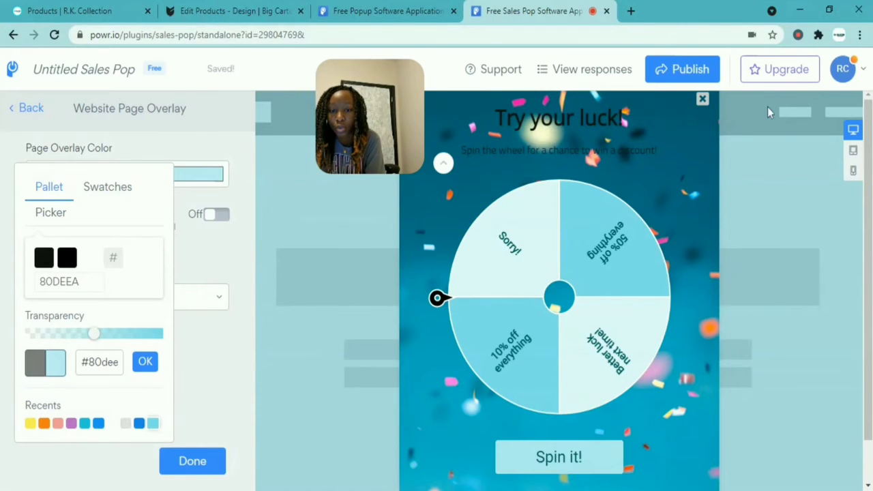
left_click(191, 462)
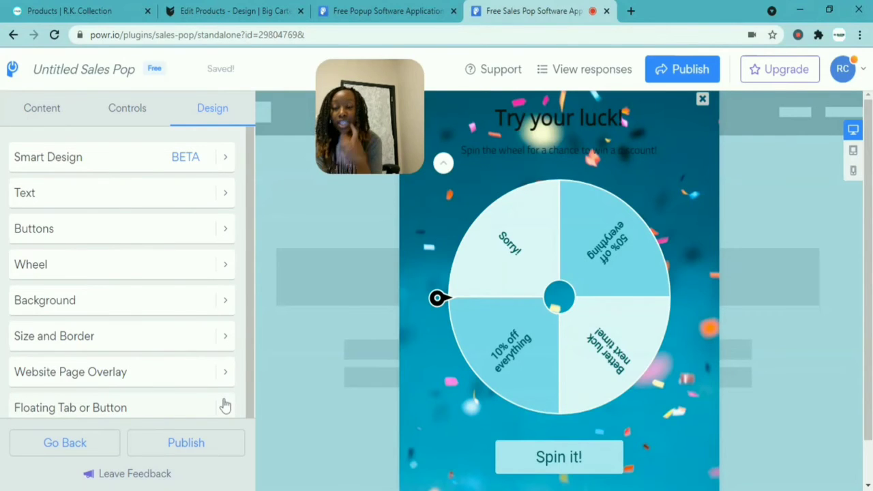
- Enable a floating button for reopening the popup, with the megaphone icon and its placement at 4%
left_click(225, 406)
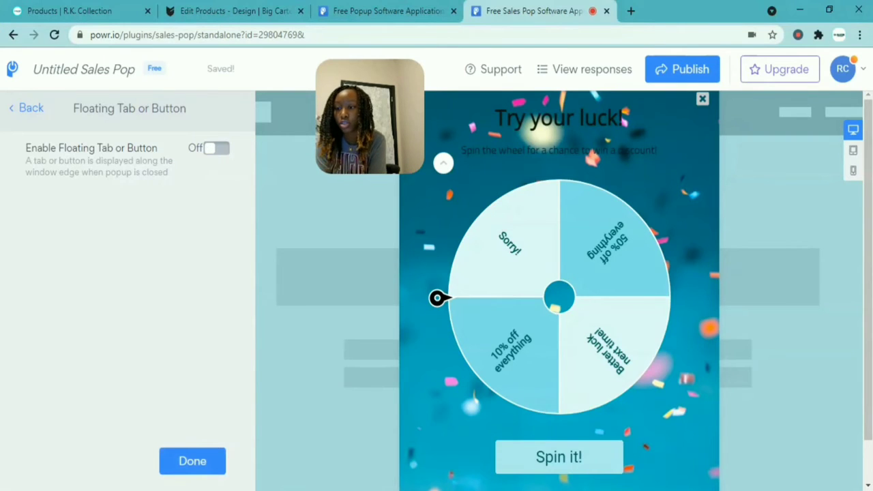
left_click(216, 148)
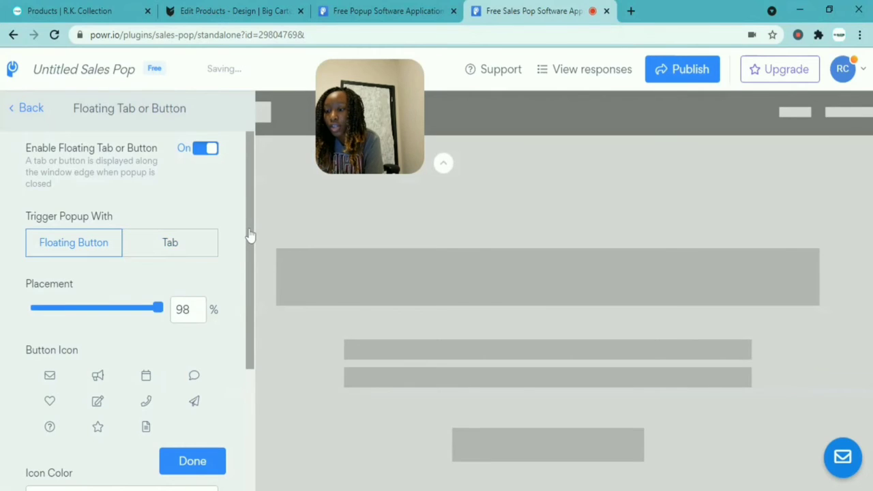
scroll(248, 260, "down", 1)
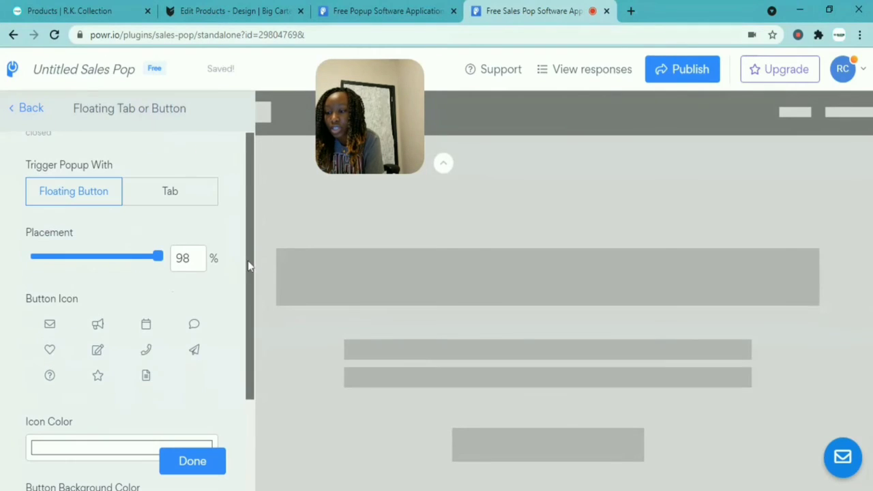
left_click(98, 326)
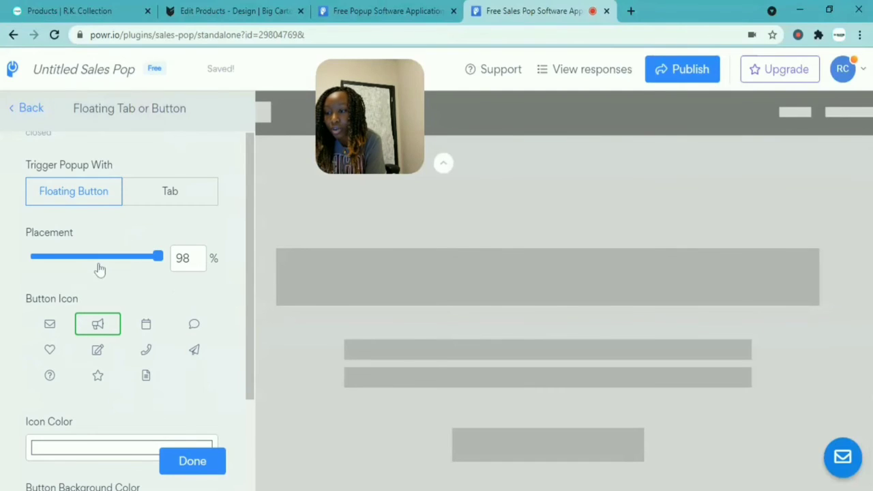
left_click(37, 257)
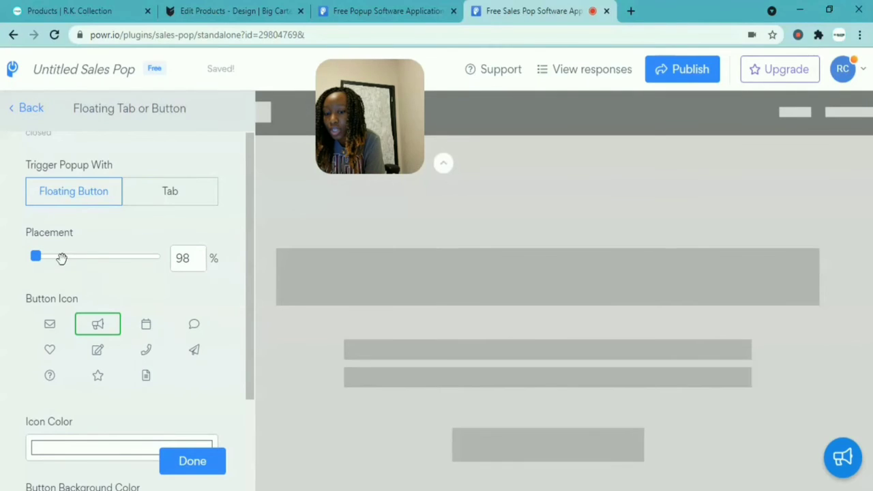
left_click(45, 260)
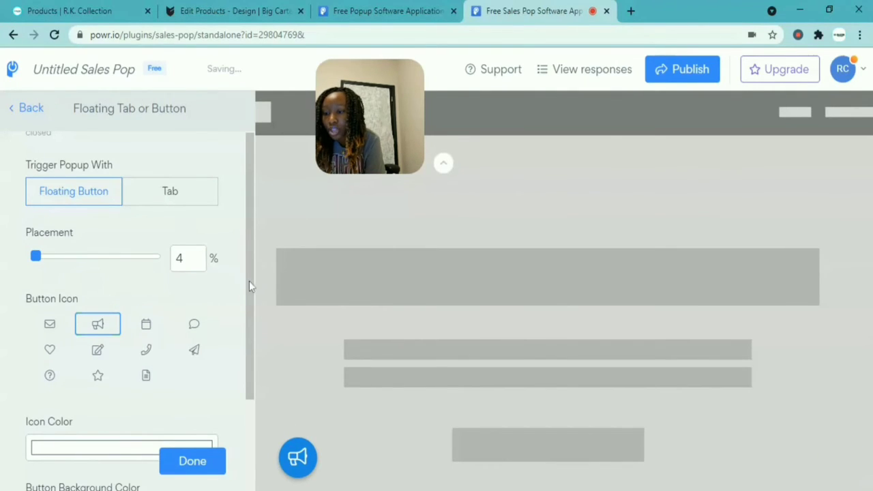
- Check the floating button's icon and background color options and finish its settings
scroll(246, 315, "down", 1)
scroll(246, 315, "down", 3)
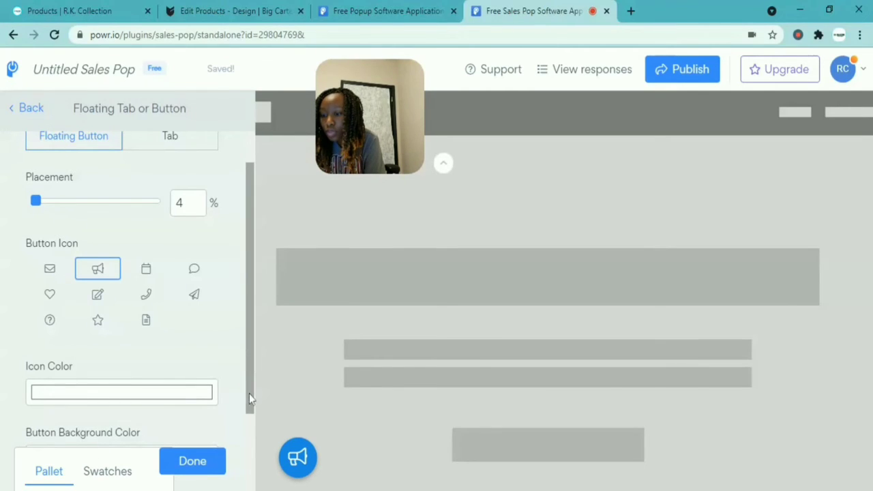
scroll(249, 394, "down", 1)
scroll(254, 429, "down", 2)
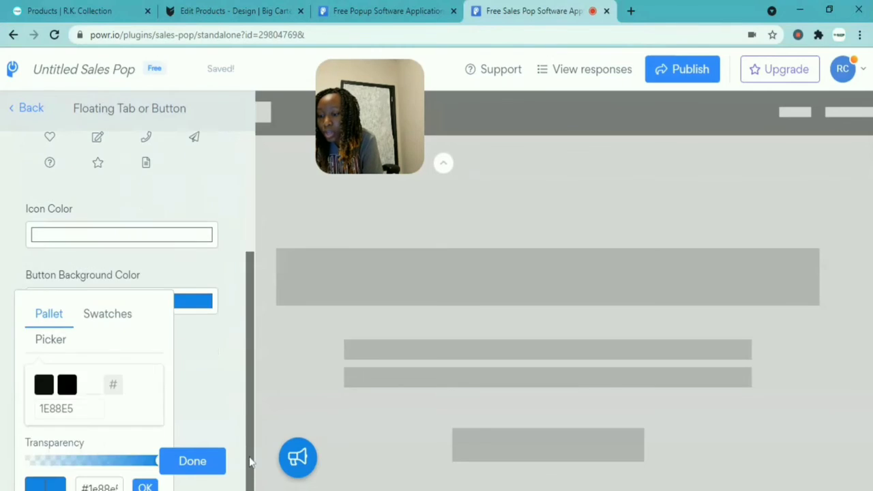
left_click(176, 311)
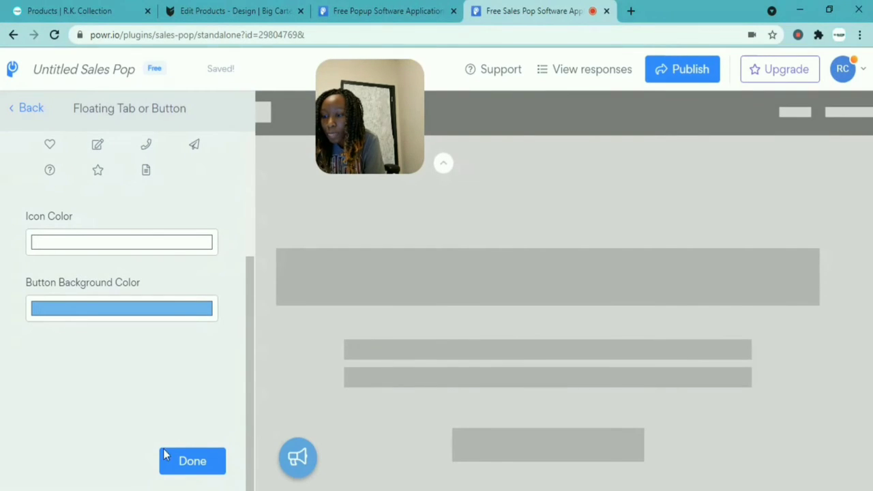
left_click(200, 461)
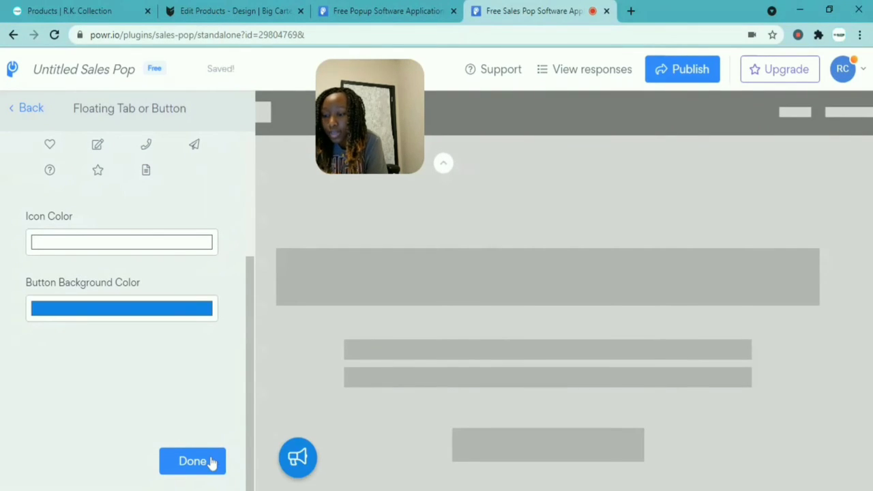
- Close the floating button settings, publish the sales popup using the Embed with Code option, and copy its HTML code
left_click(210, 462)
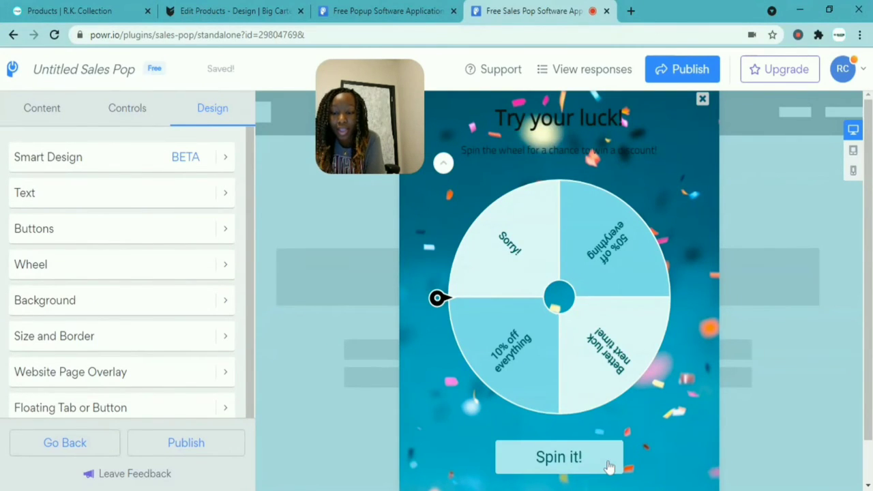
left_click(609, 467)
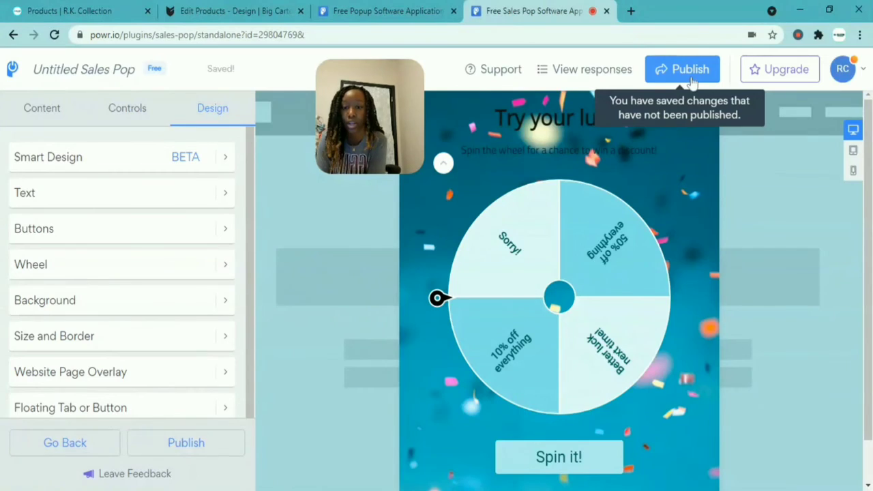
left_click(691, 75)
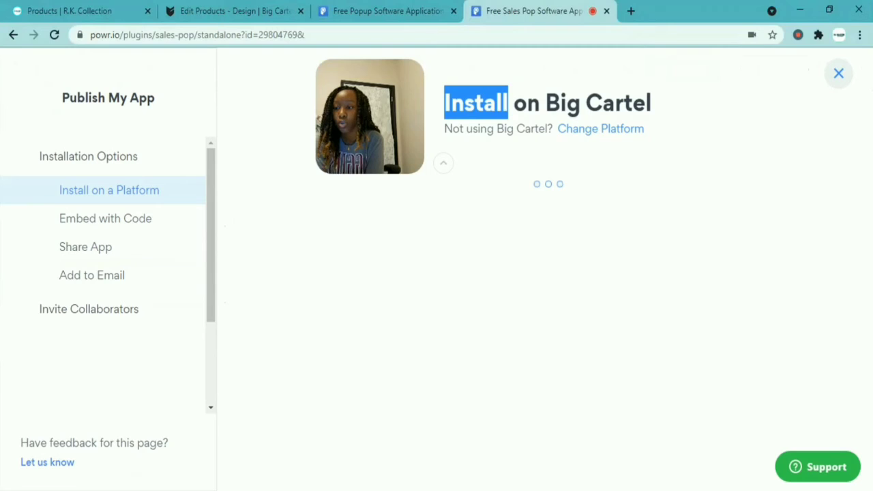
left_click(131, 225)
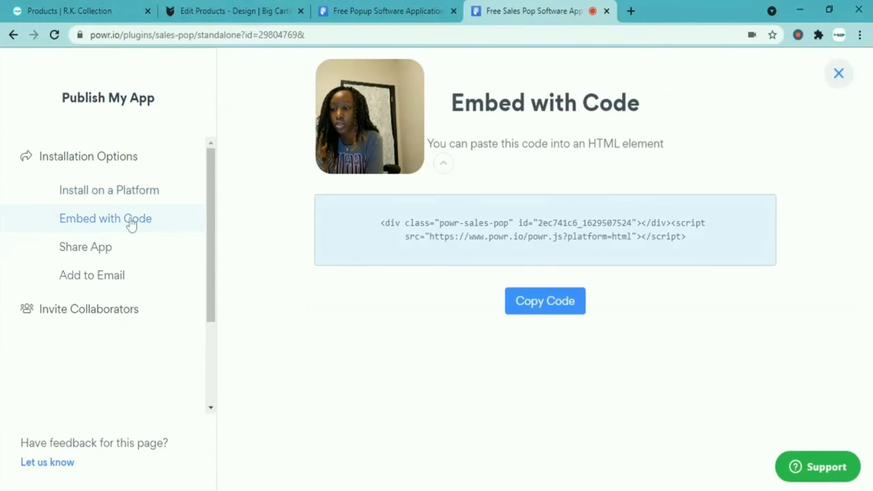
left_click(549, 302)
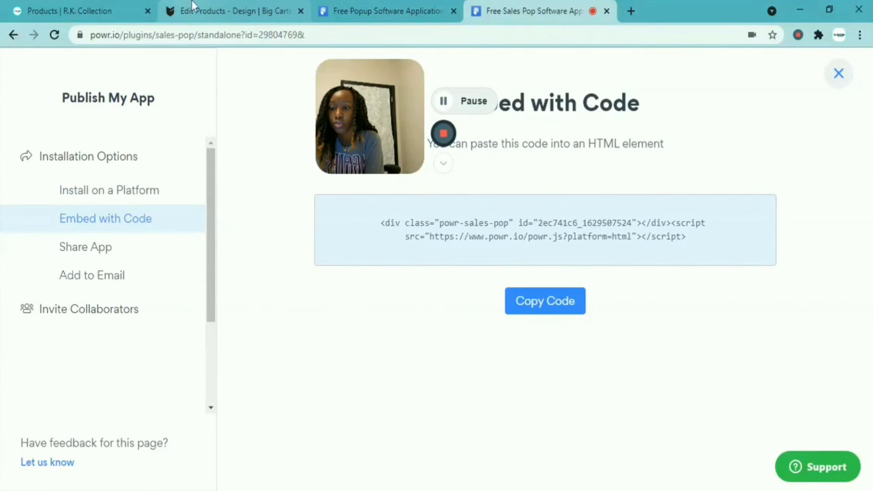
- Switch to the Big Cartel Products page code and paste the copied powr-sales-pop embed code on line 121
left_click(449, 107)
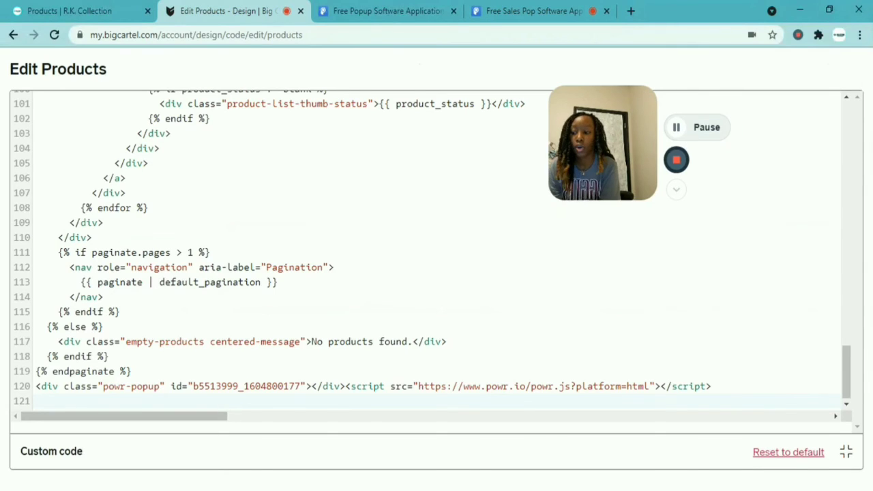
left_click(46, 401)
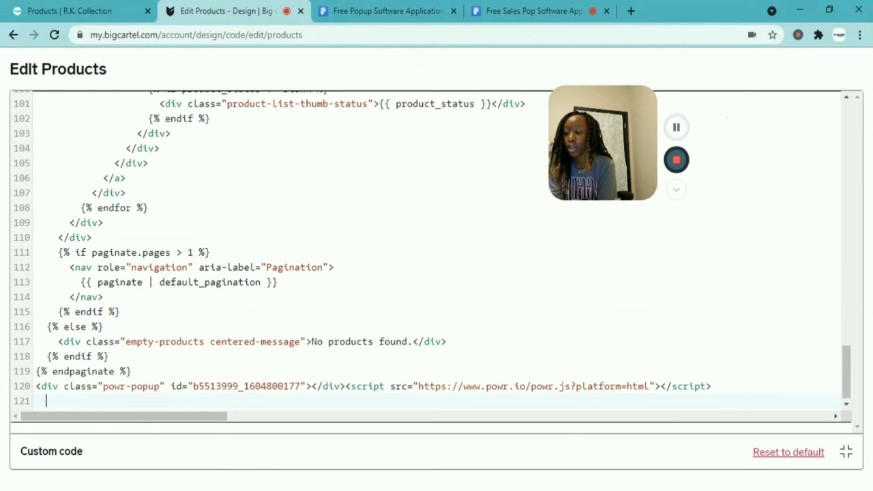
key("ctrl+v")
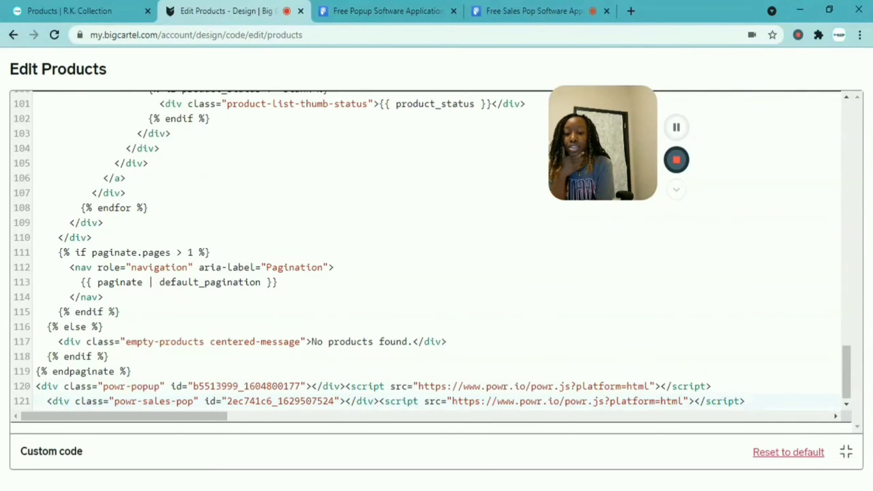
- Delete the old powr-popup embed code and its empty line below the endpaginate tag
left_click_drag(712, 387, 463, 386)
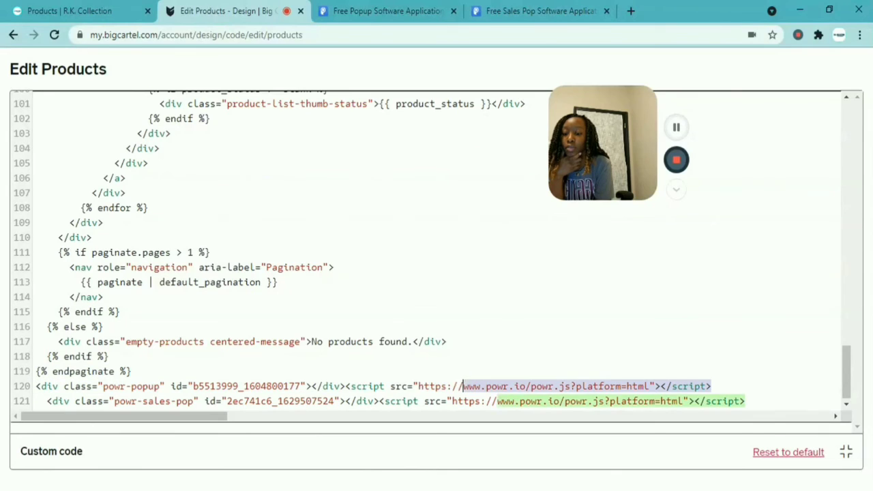
left_click(255, 401)
left_click_drag(712, 386, 35, 372)
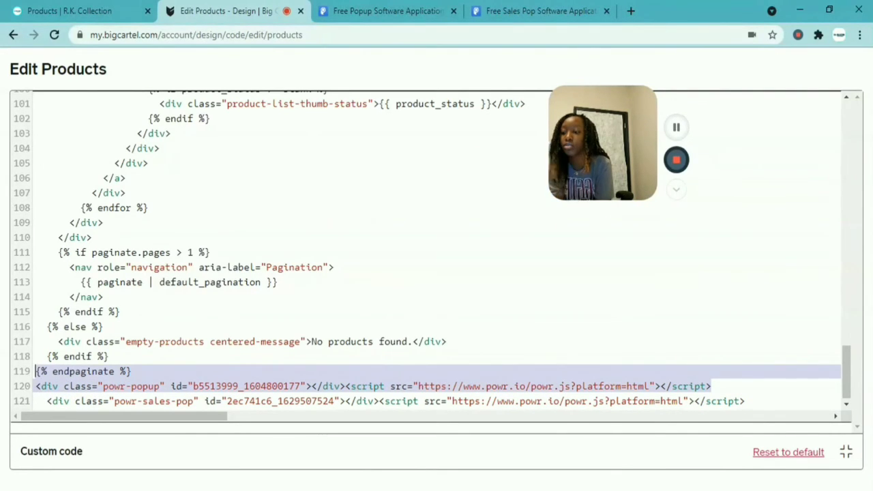
left_click(36, 386)
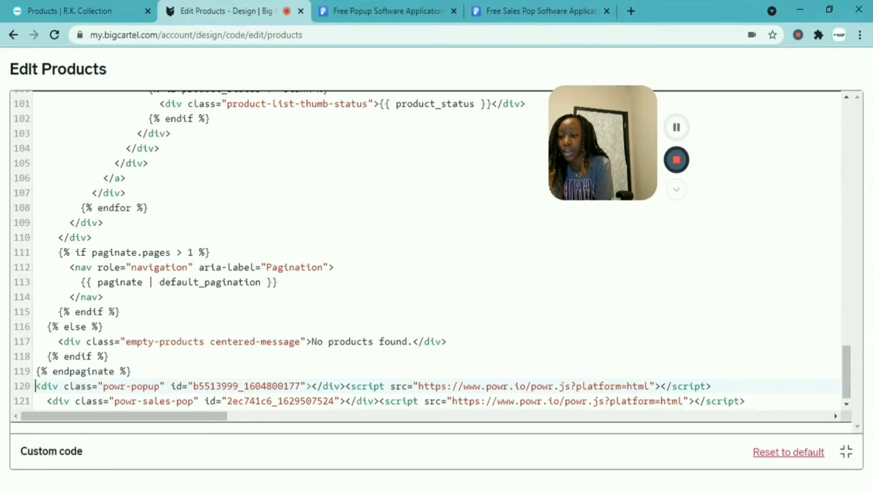
left_click_drag(35, 386, 718, 386)
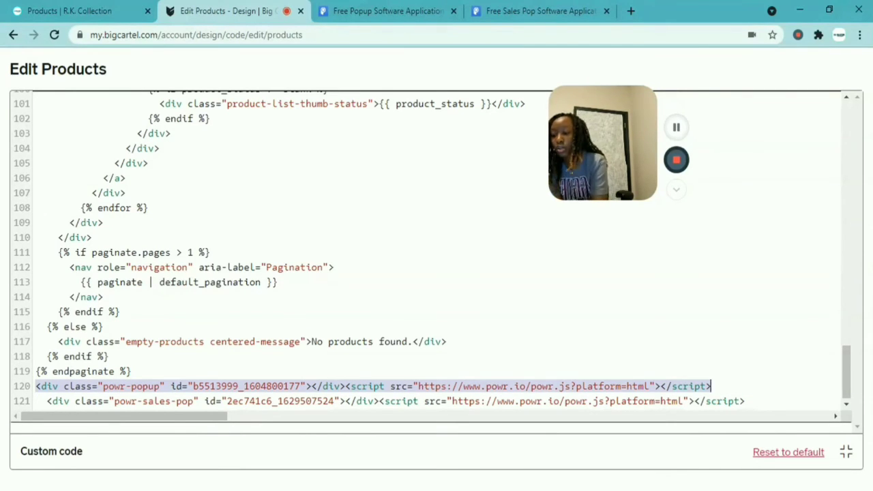
key("BackSpace")
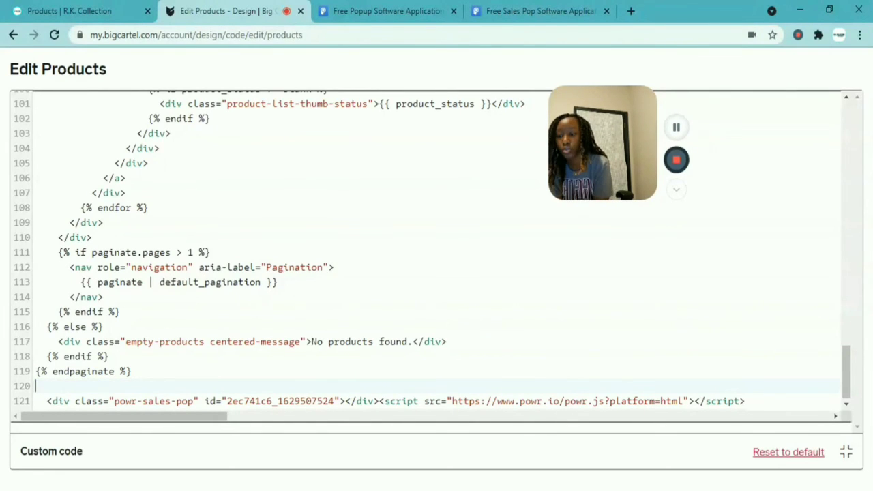
key("BackSpace")
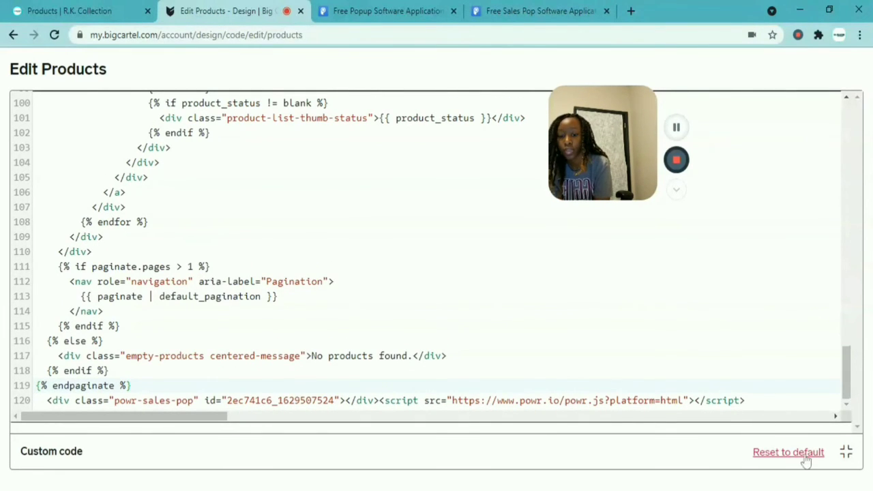
- Leave the expanded code editor, save the Products page code, and set the store preview to Desktop
left_click(846, 452)
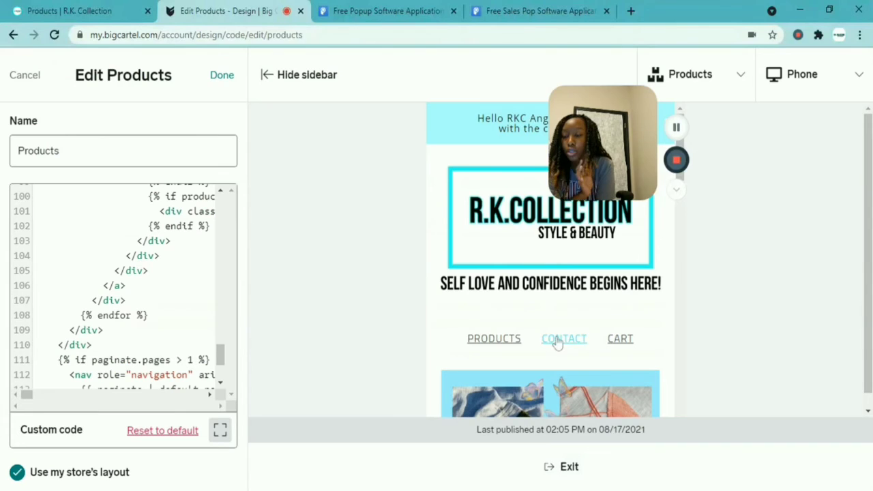
left_click(222, 76)
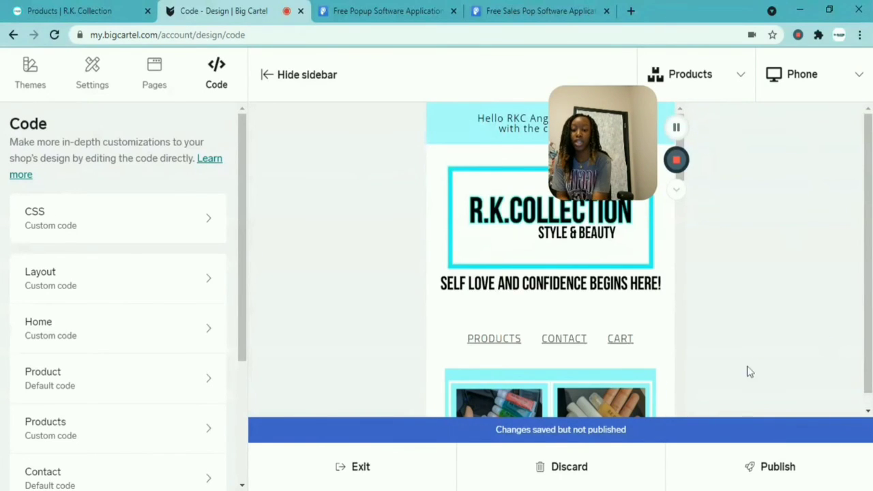
left_click(862, 87)
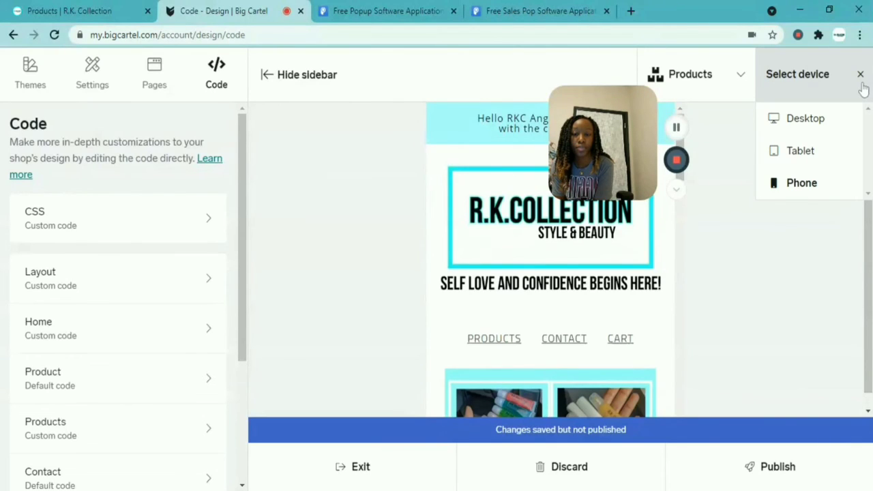
left_click(805, 118)
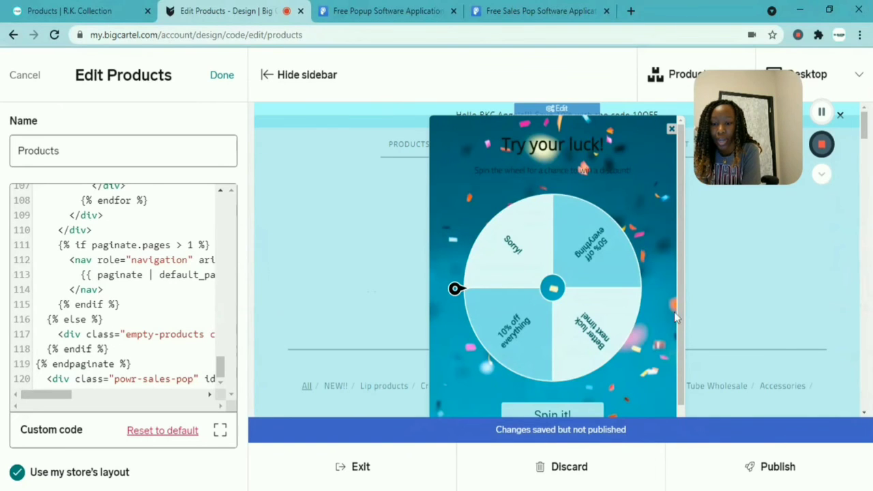
- Check the new wheel popup in the store preview, close it, and try its floating megaphone button
scroll(681, 341, "down", 1)
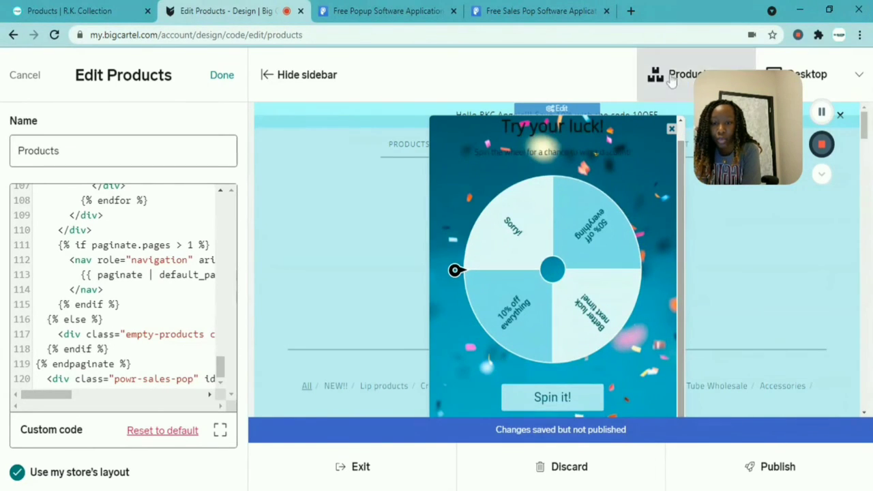
left_click(673, 130)
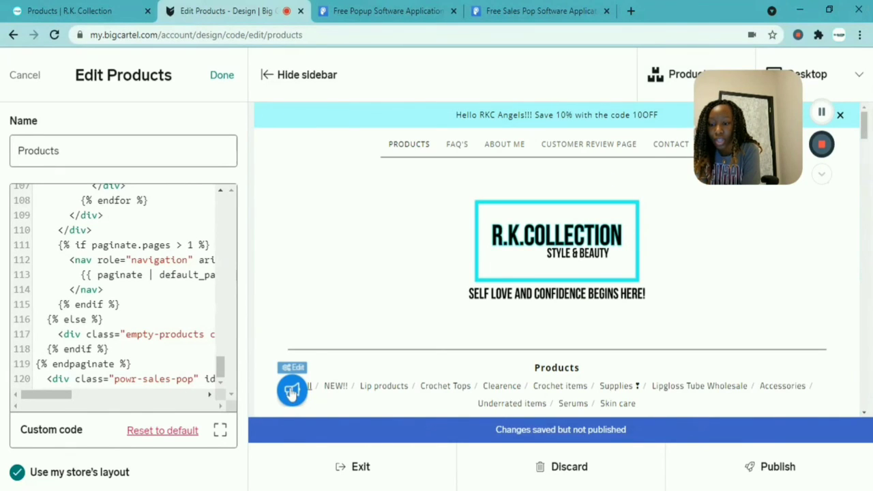
left_click(292, 391)
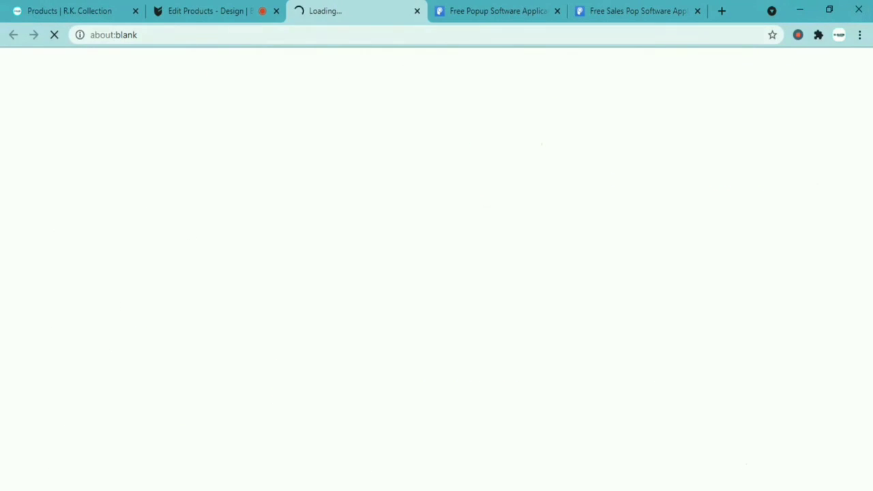
left_click(417, 12)
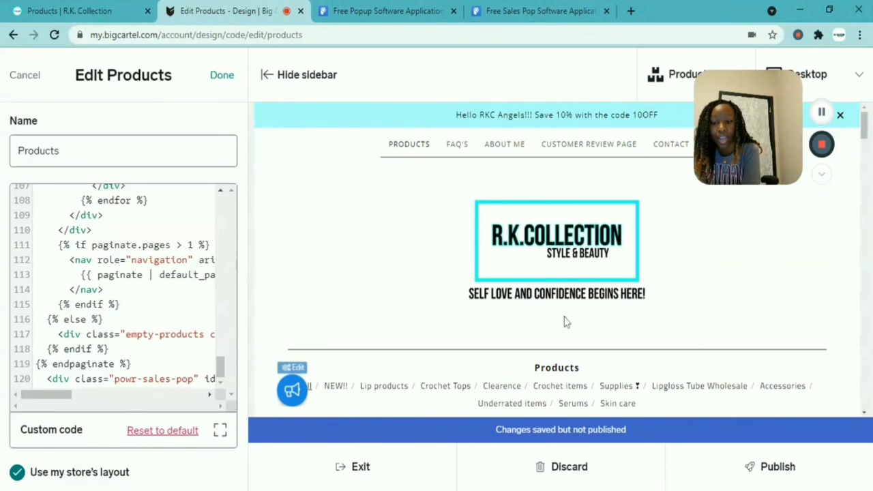
left_click(40, 83)
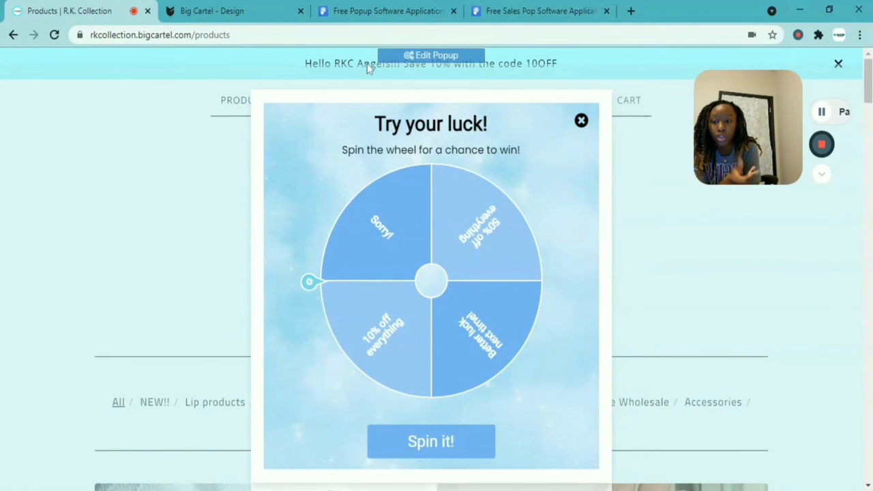
- Spin the wheel on the live store's Products page and examine the resulting coupon up close
left_click(432, 440)
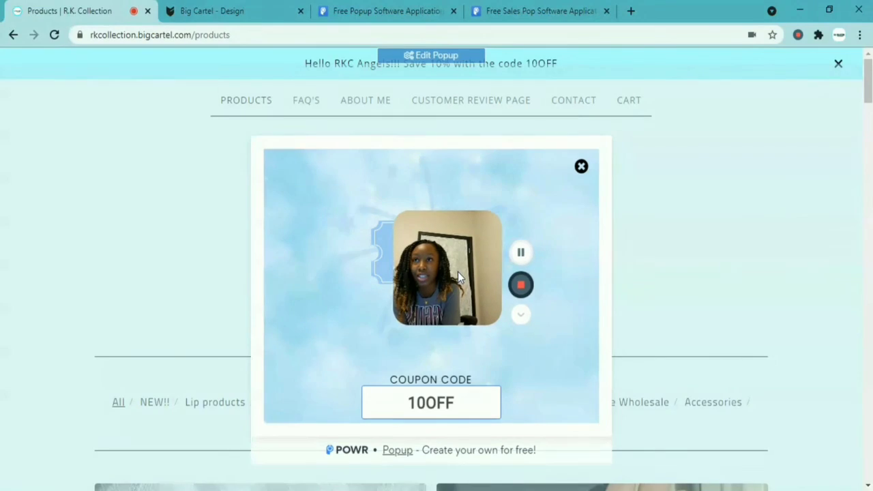
key("ctrl+plus")
key("ctrl+plus")
key("ctrl+plus")
key("ctrl+plus")
key("ctrl+plus")
key("ctrl+plus")
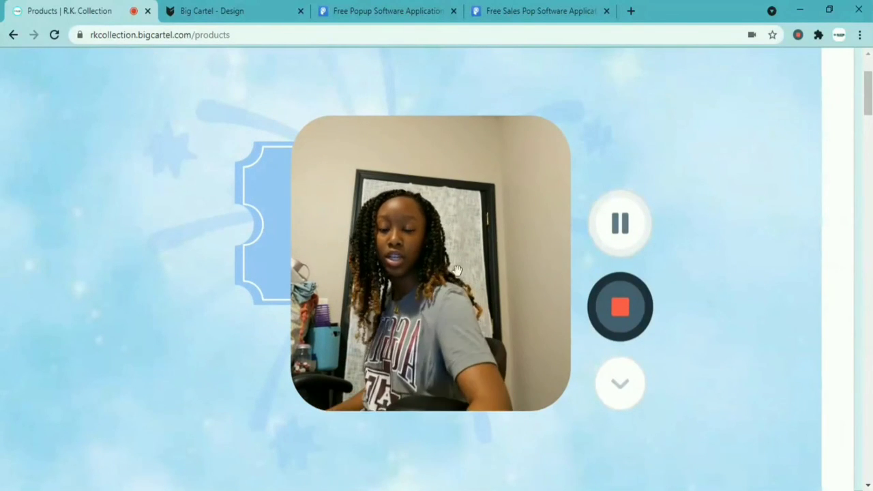
left_click_drag(462, 291, 696, 302)
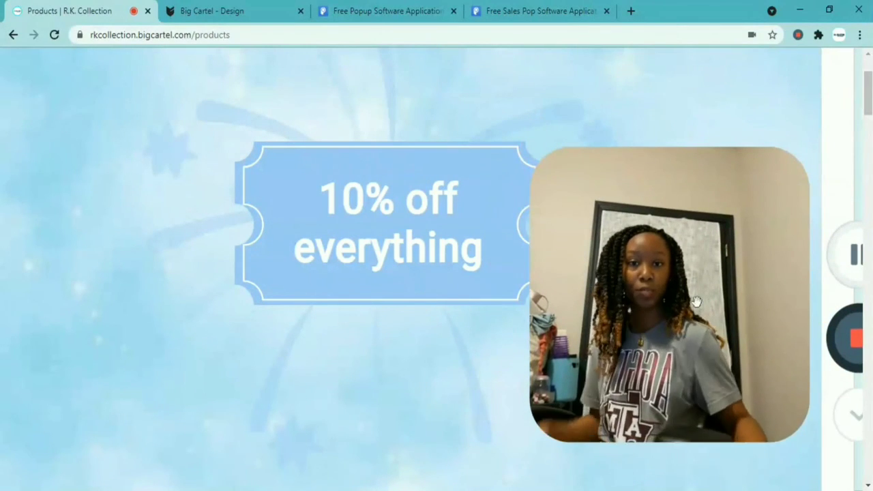